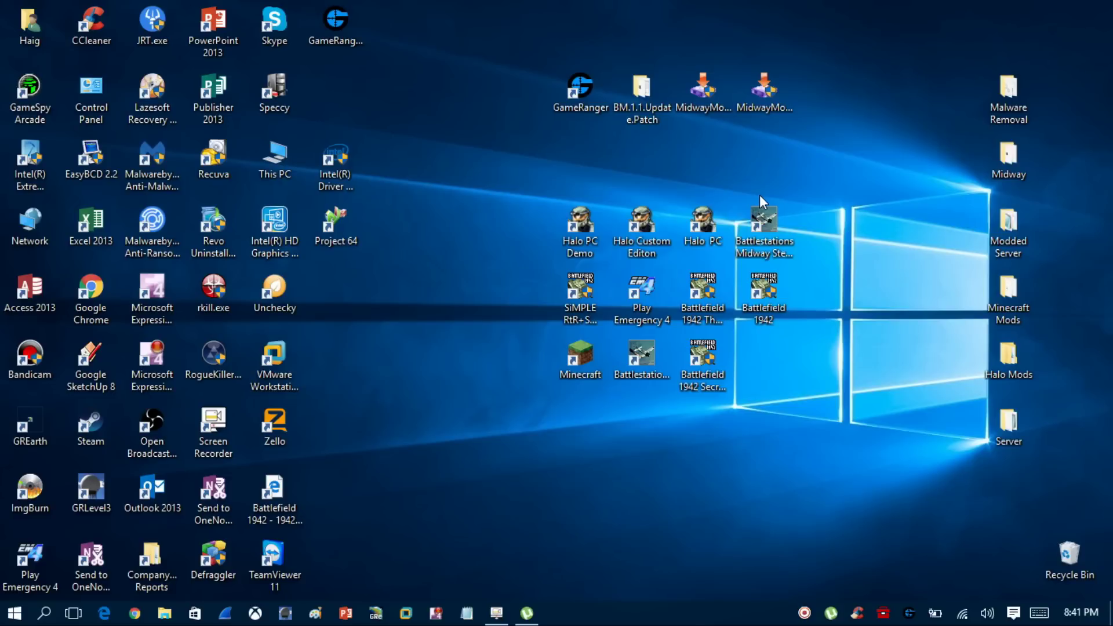
left_click(634, 363)
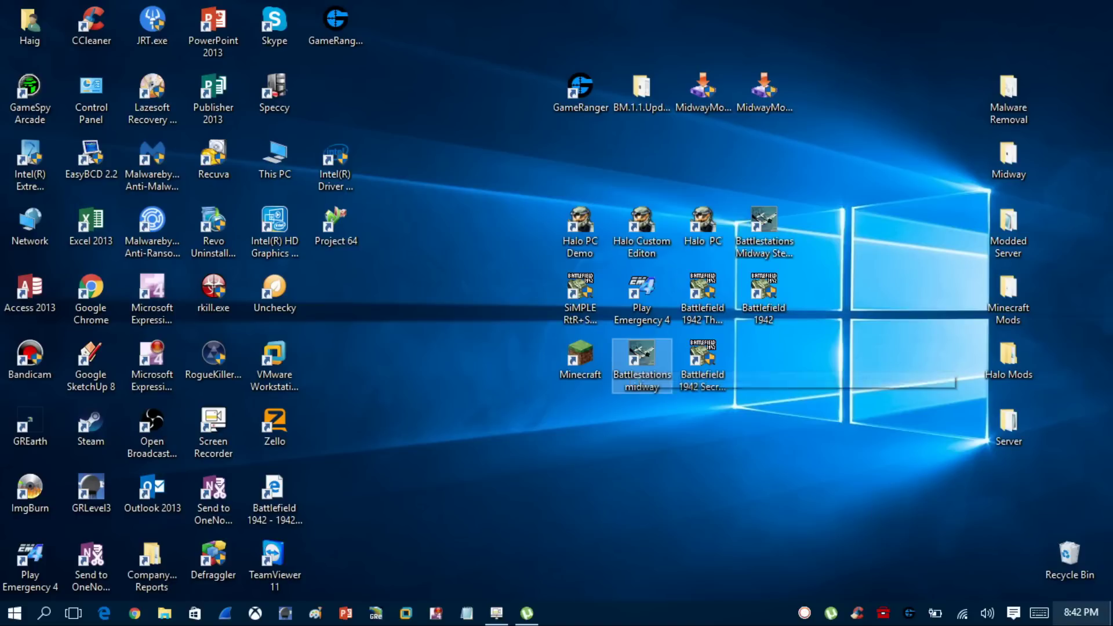
left_click(1081, 612)
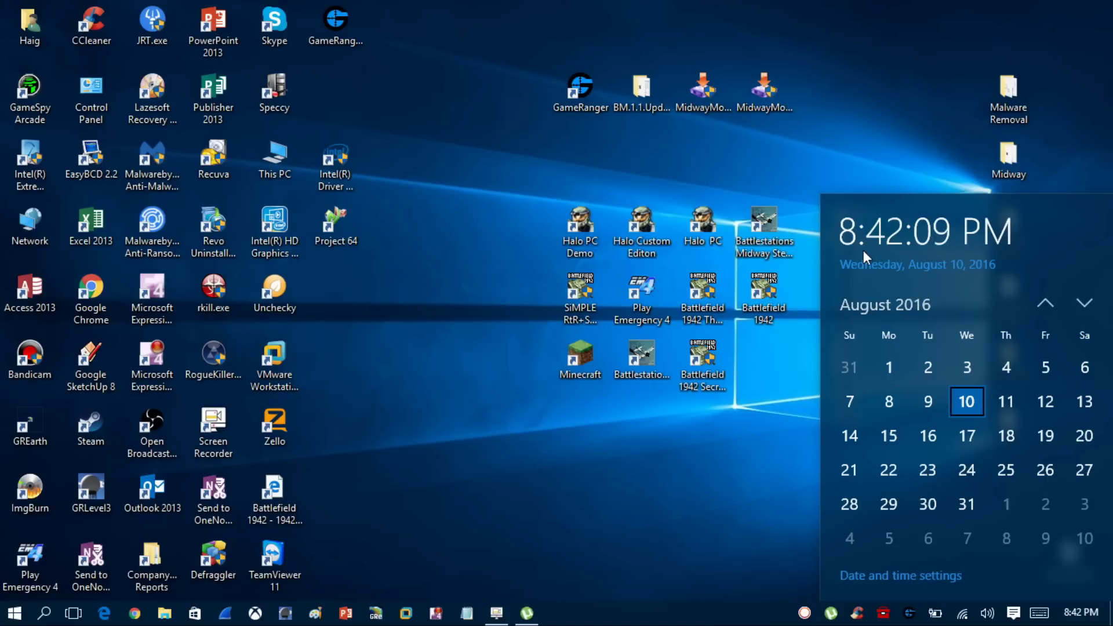
left_click(888, 99)
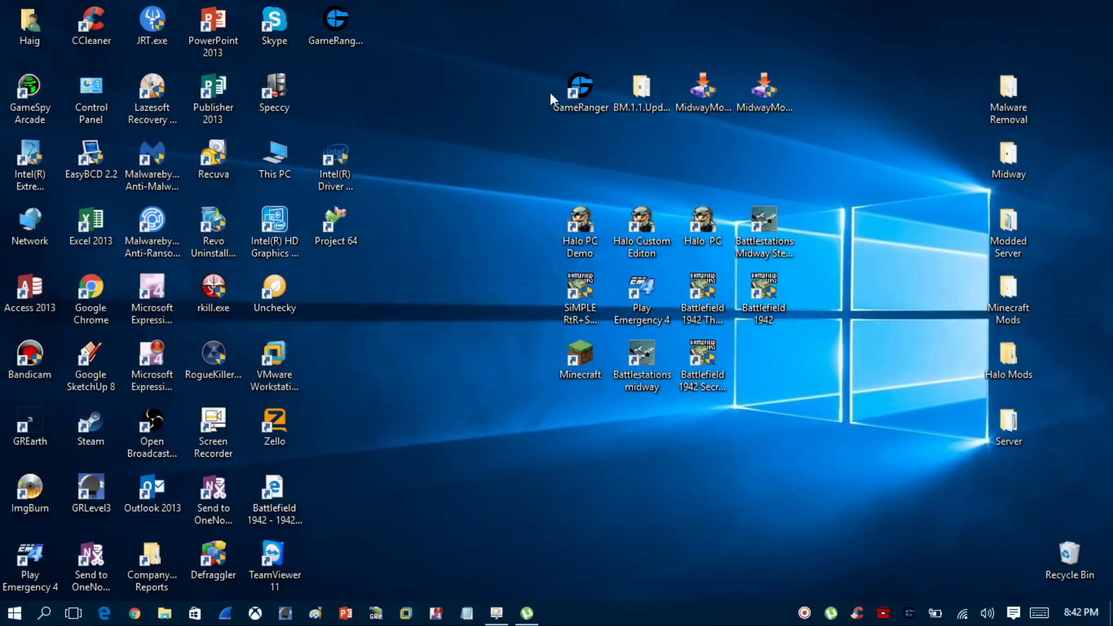
Step: Launch Battlestations Midway from its desktop shortcut, allow the unverified file to run, and load the first player profile
double_click(642, 380)
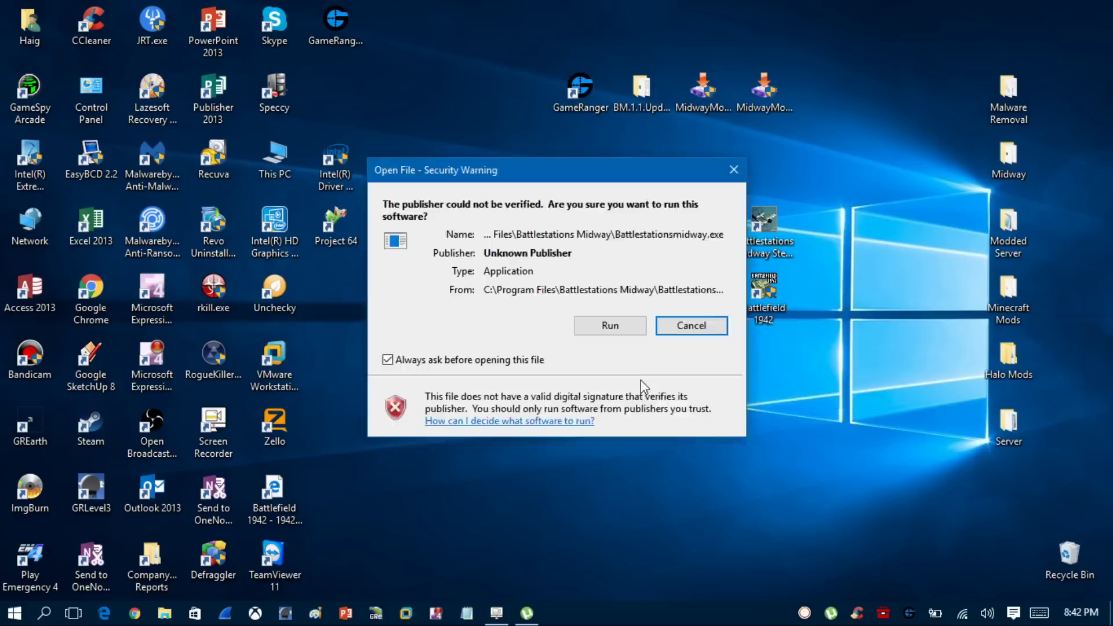
left_click(621, 329)
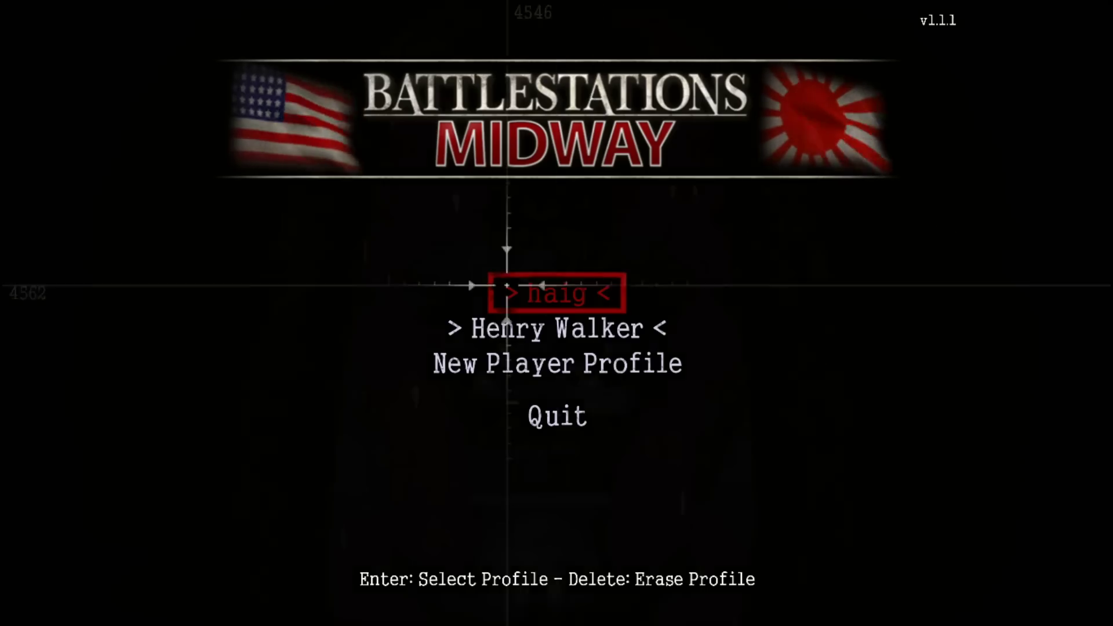
left_click(505, 290)
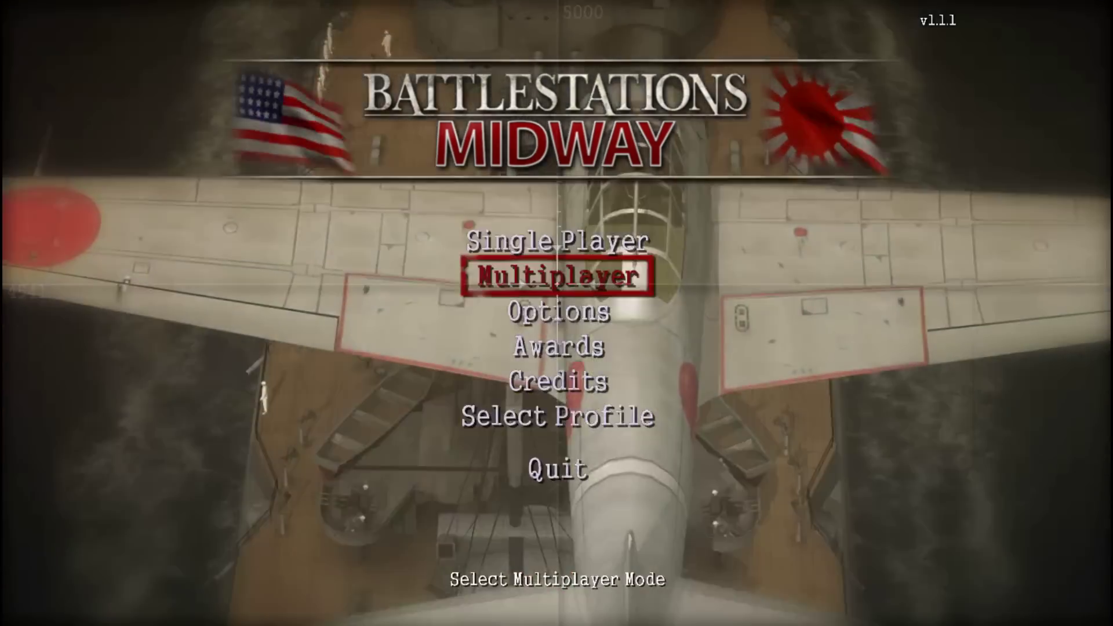
Step: Try to sign in to the saved GameSpy account for a multiplayer internet game and dismiss the resulting dialog
left_click(507, 277)
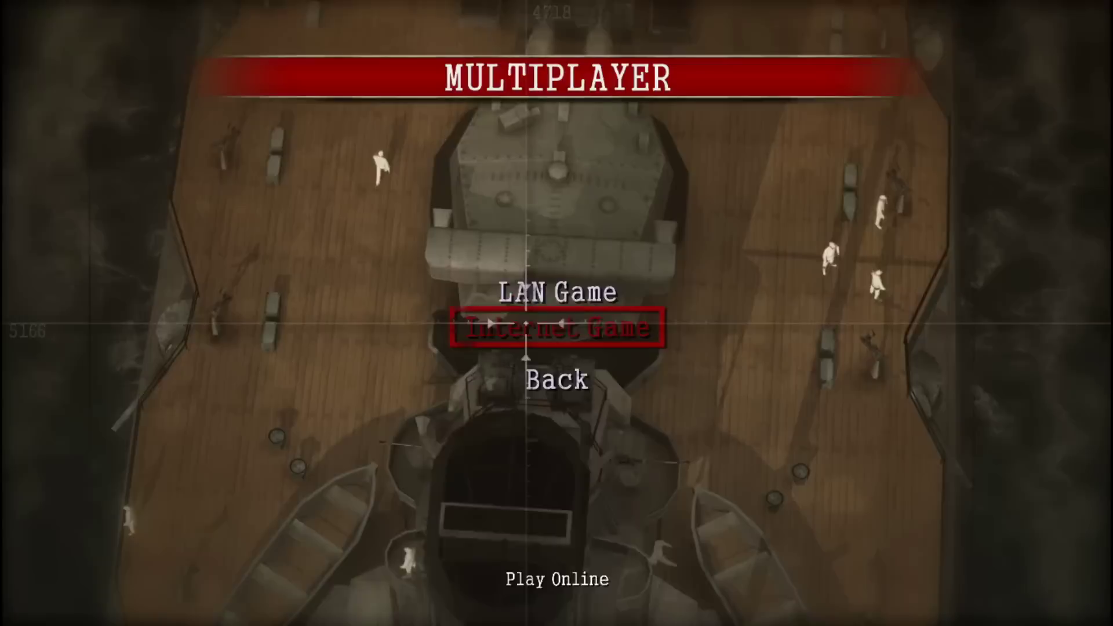
left_click(516, 318)
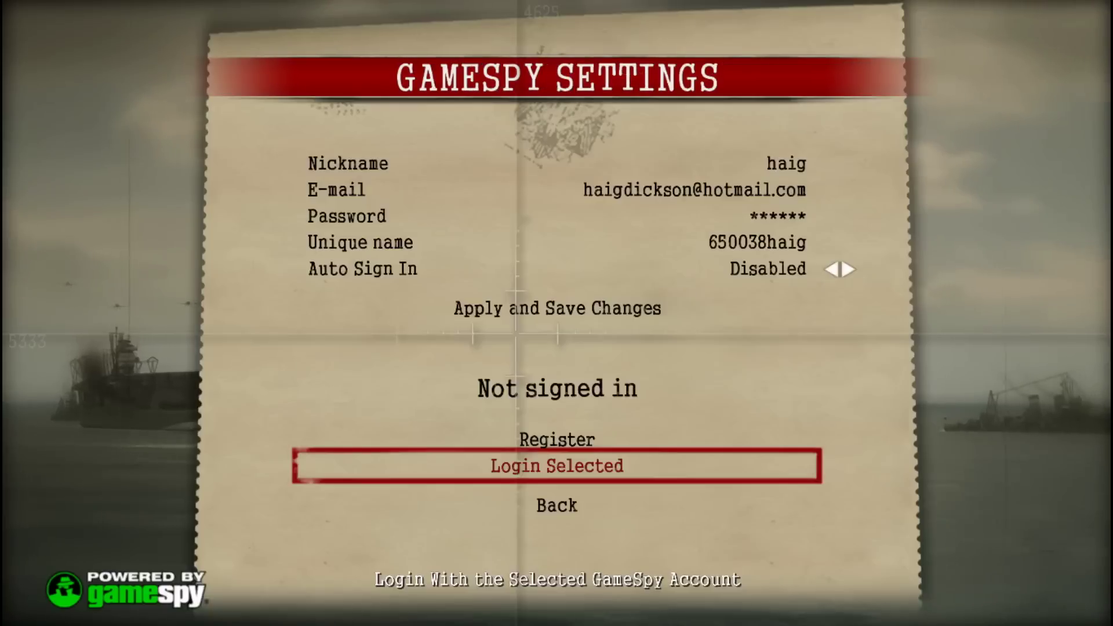
left_click(528, 467)
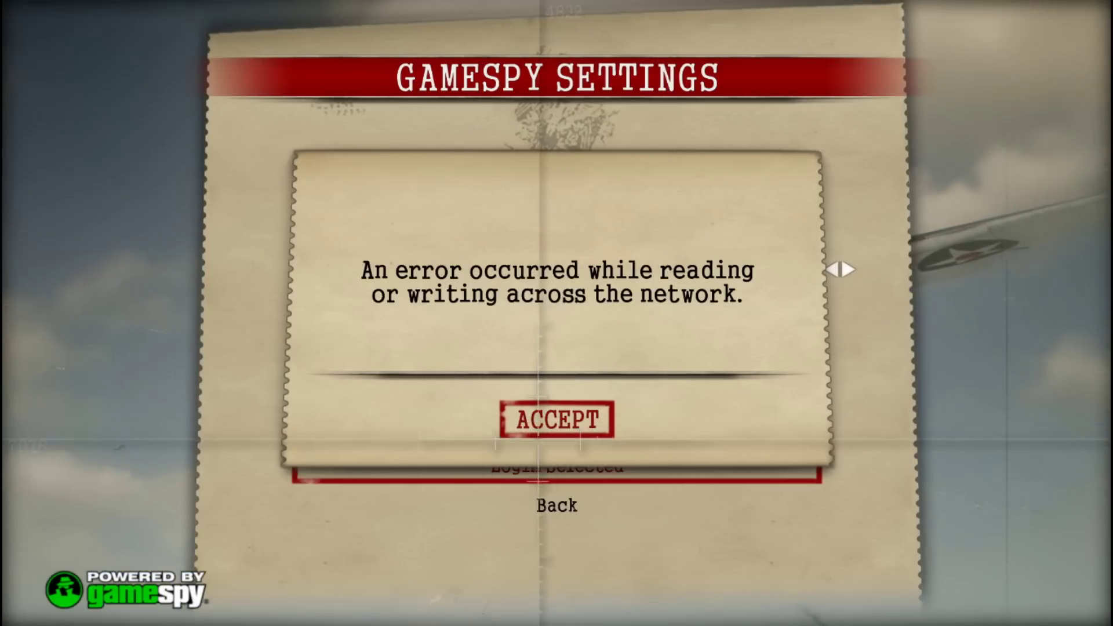
key("Return")
Step: Return to the game's main menu, quit Battlestations Midway and confirm quitting
key("Escape")
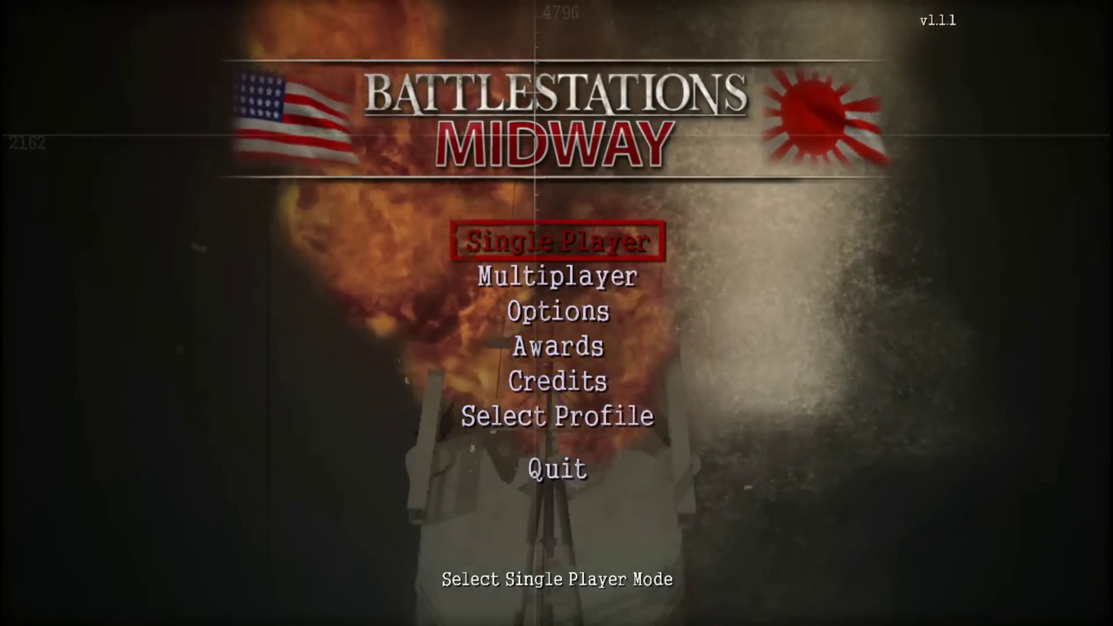
key("Up")
key("Up")
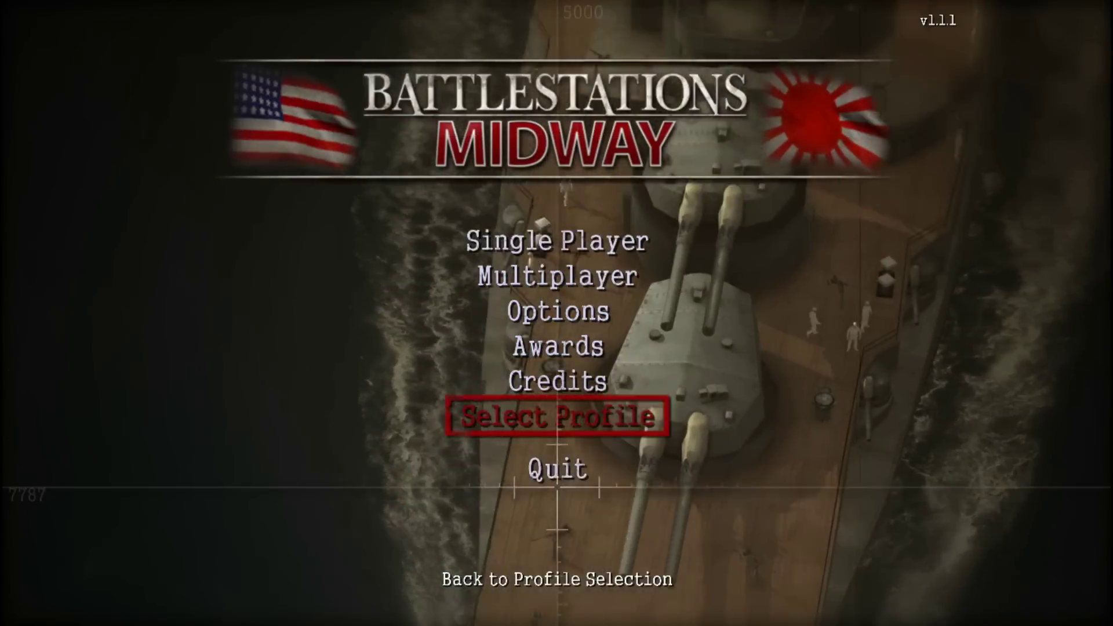
key("Down")
key("Return")
key("Left")
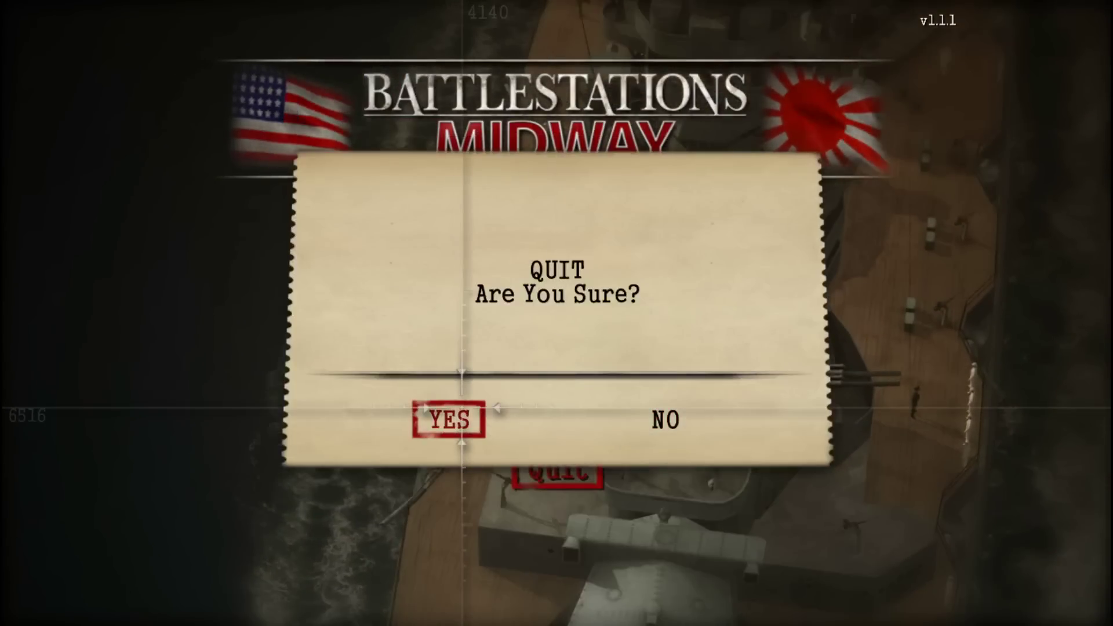
key("Return")
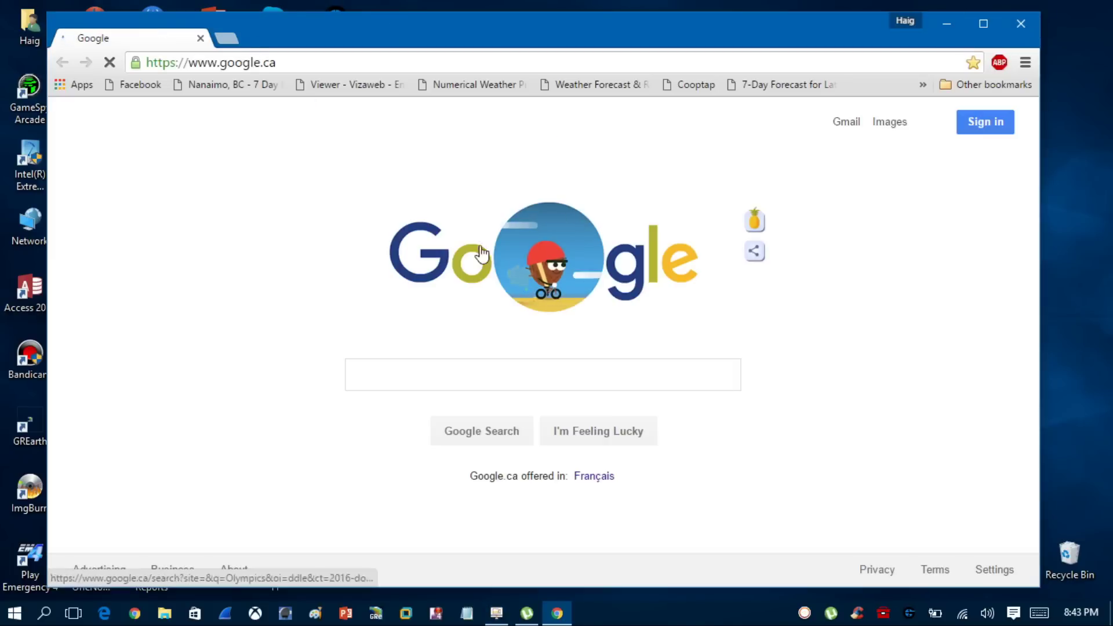
Step: Search Google for "Gamer Ranger" and open the GameRanger website
left_click(409, 370)
type("Gam")
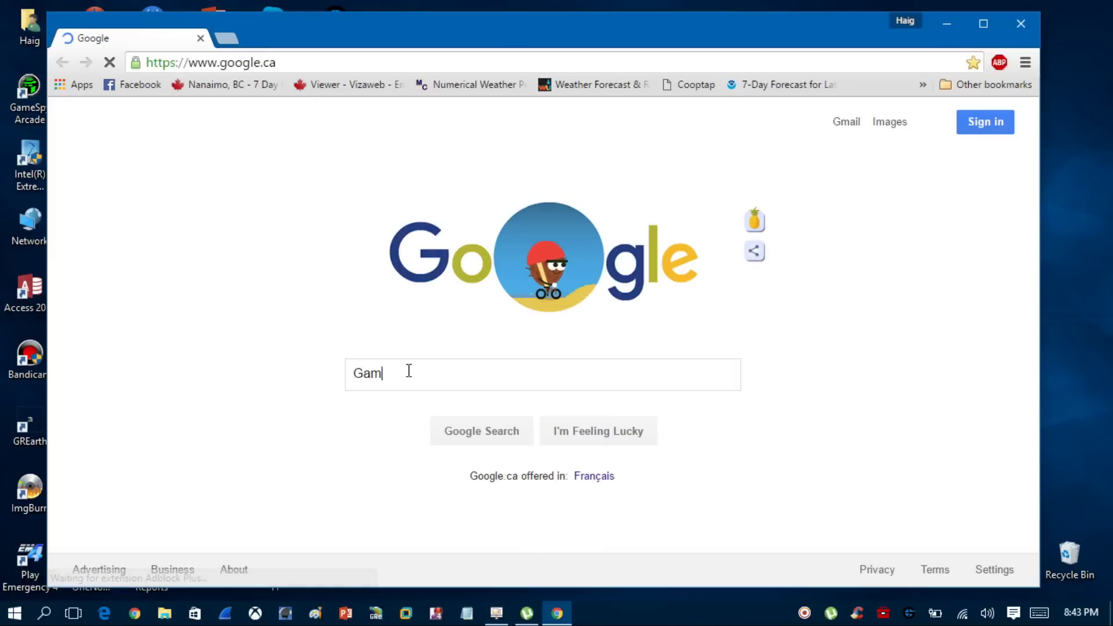
type("er ")
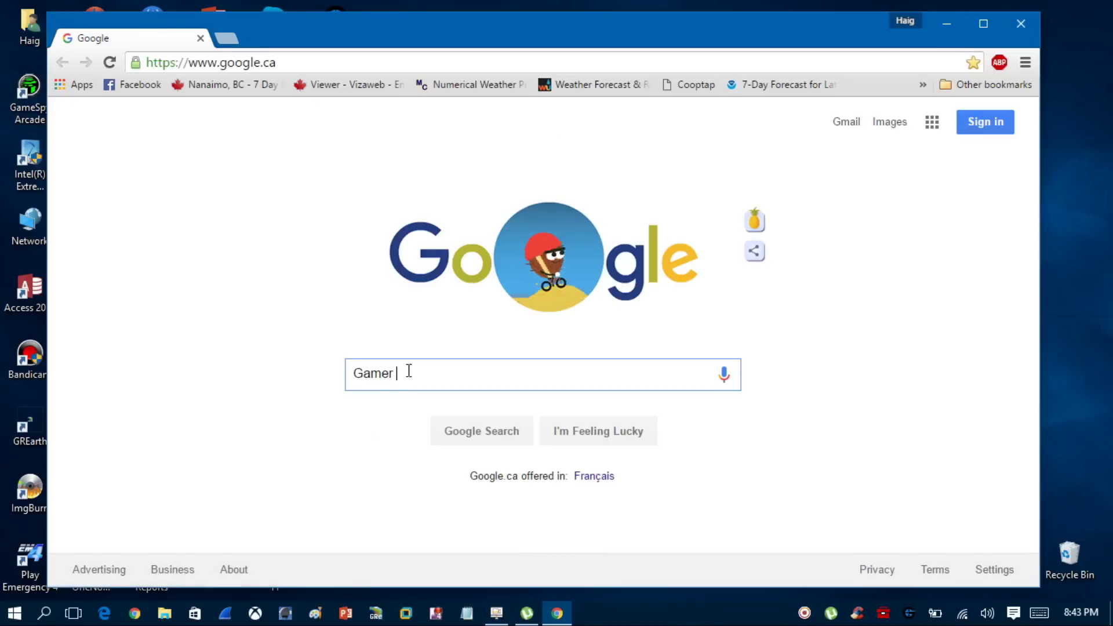
type("Ranger")
key("Return")
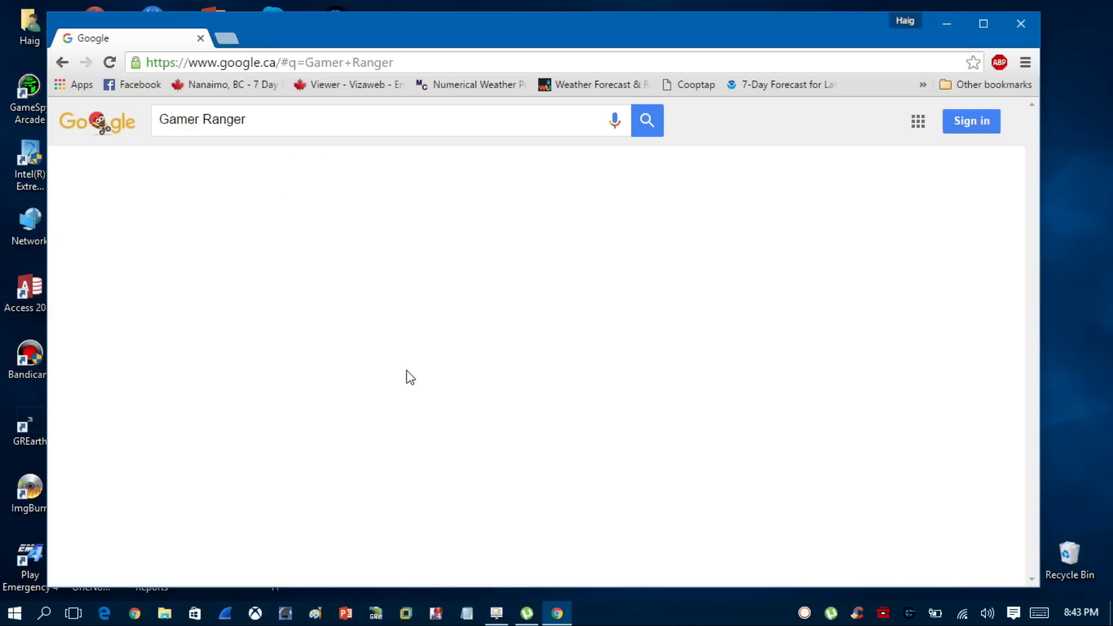
left_click(206, 298)
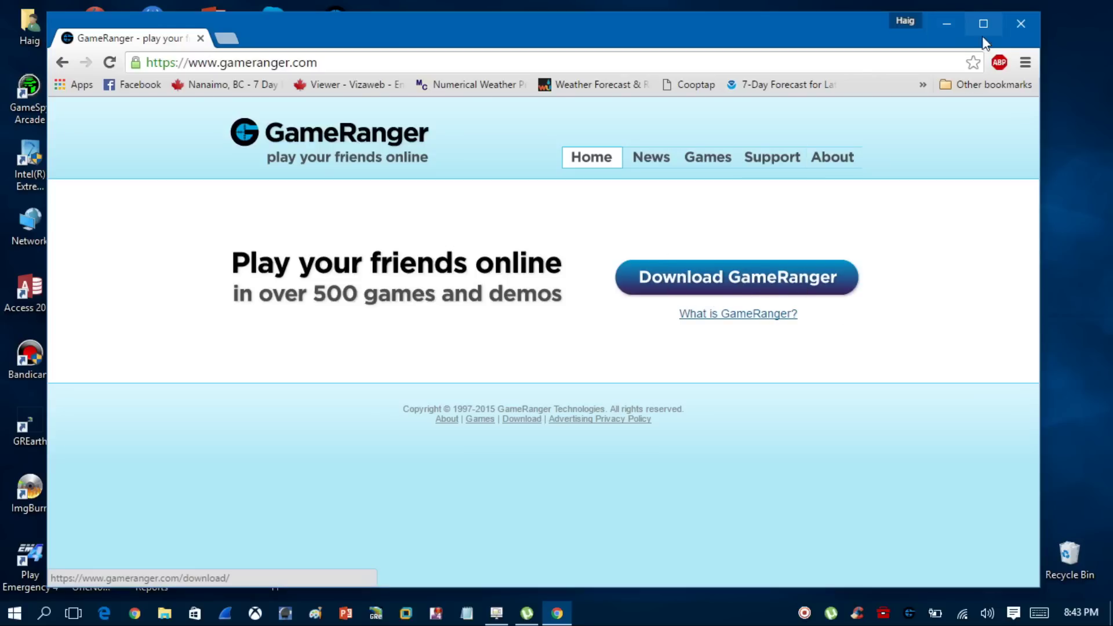
Step: Minimize the browser, switch to GameRanger from its desktop shortcut and set the game list to show All Games
left_click(947, 22)
double_click(584, 89)
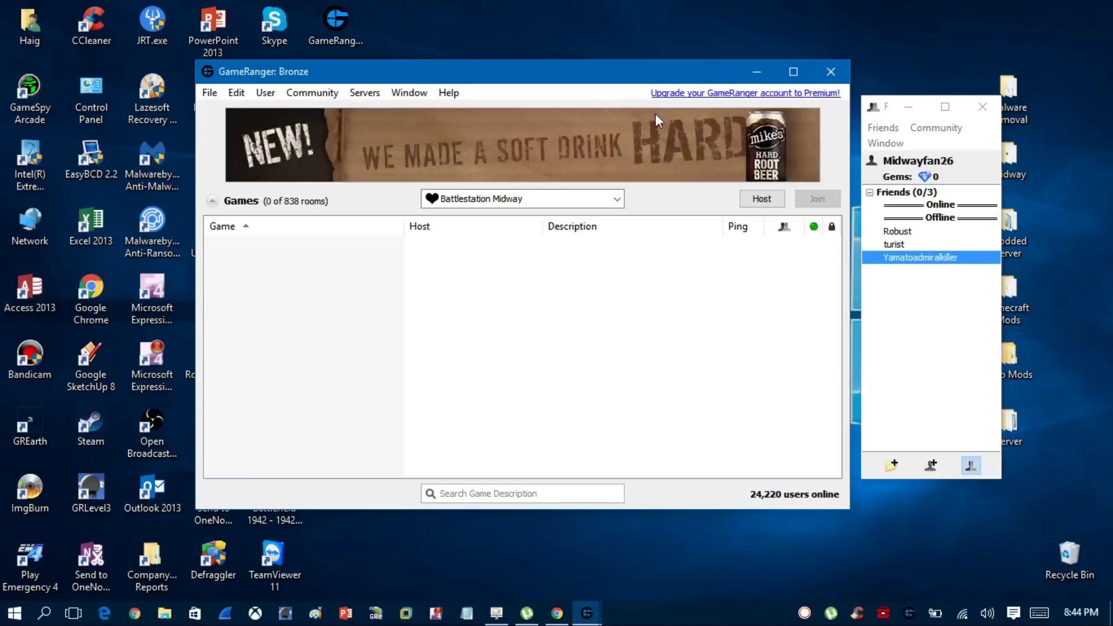
left_click(493, 199)
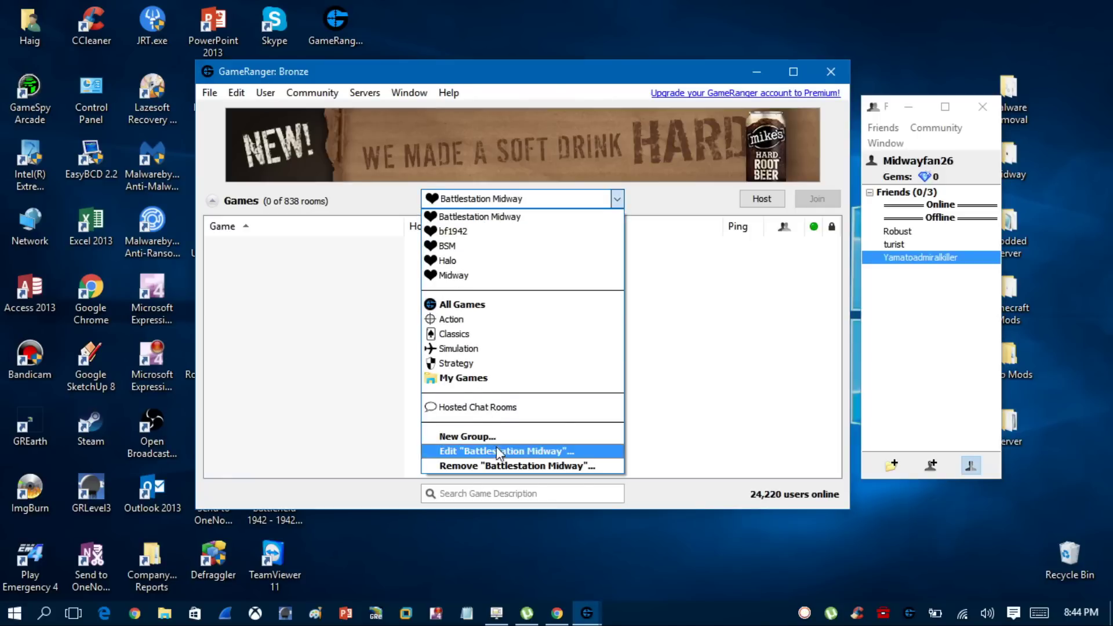
left_click(462, 304)
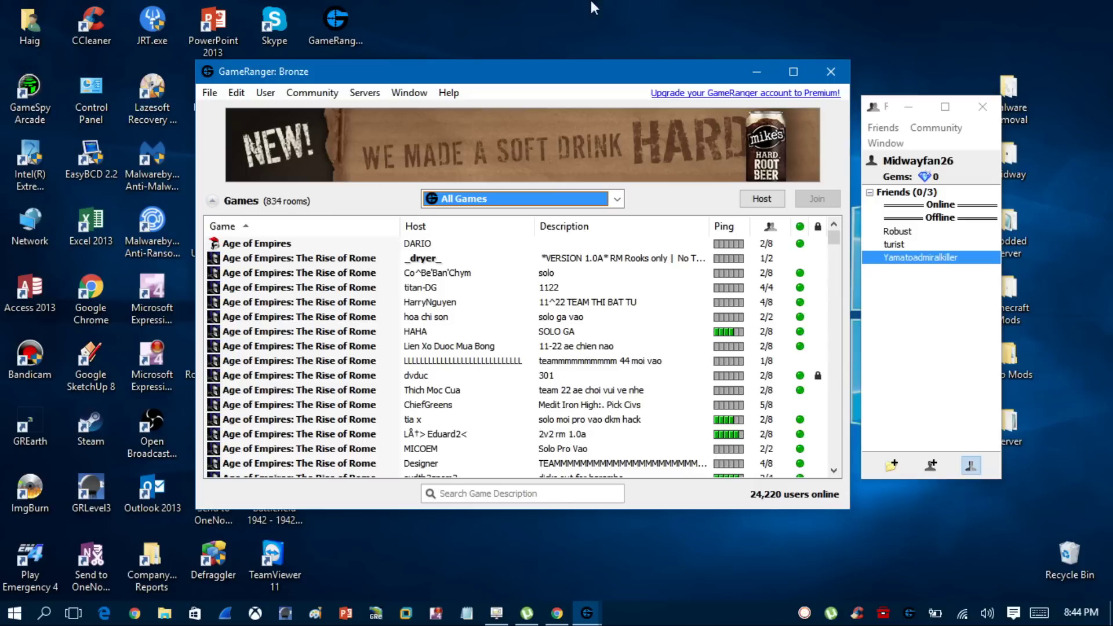
Step: Examine the contents of the BM.1.1.Update.Patch folder on the desktop and point out the two Midway mod installers beside it
left_click_drag(721, 72, 725, 166)
left_click(667, 110)
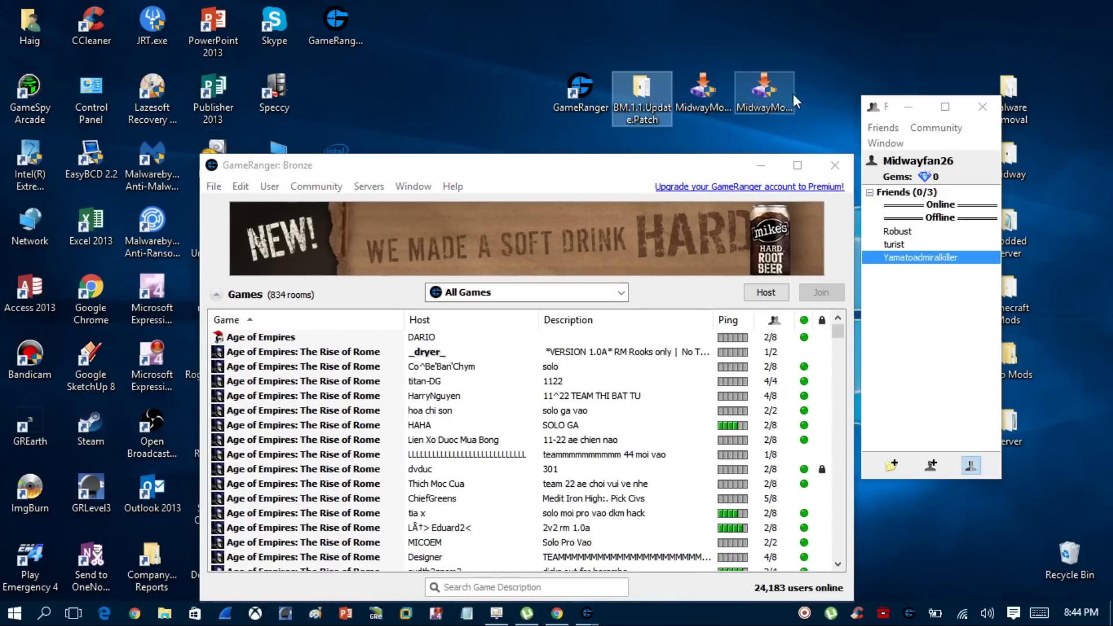
double_click(641, 100)
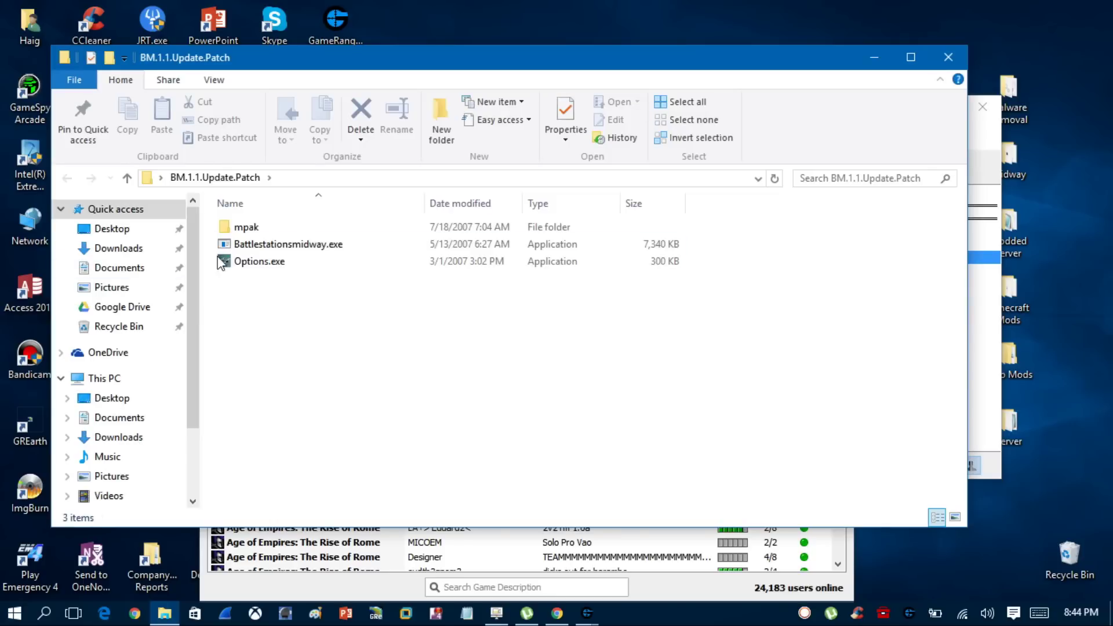
left_click_drag(285, 317, 269, 228)
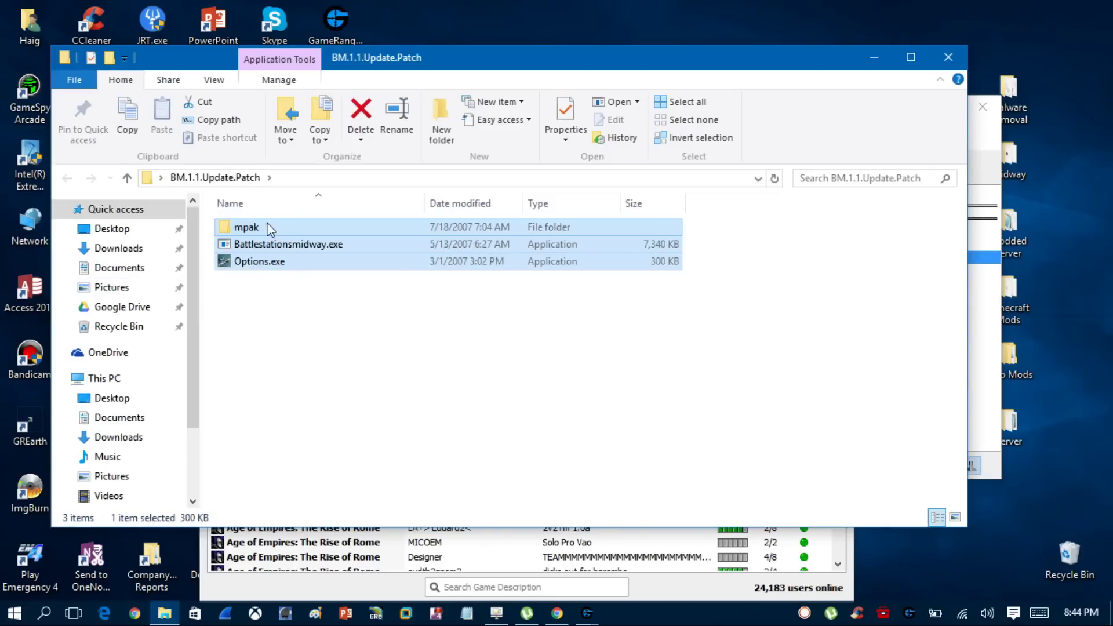
left_click(874, 57)
left_click_drag(817, 52, 707, 119)
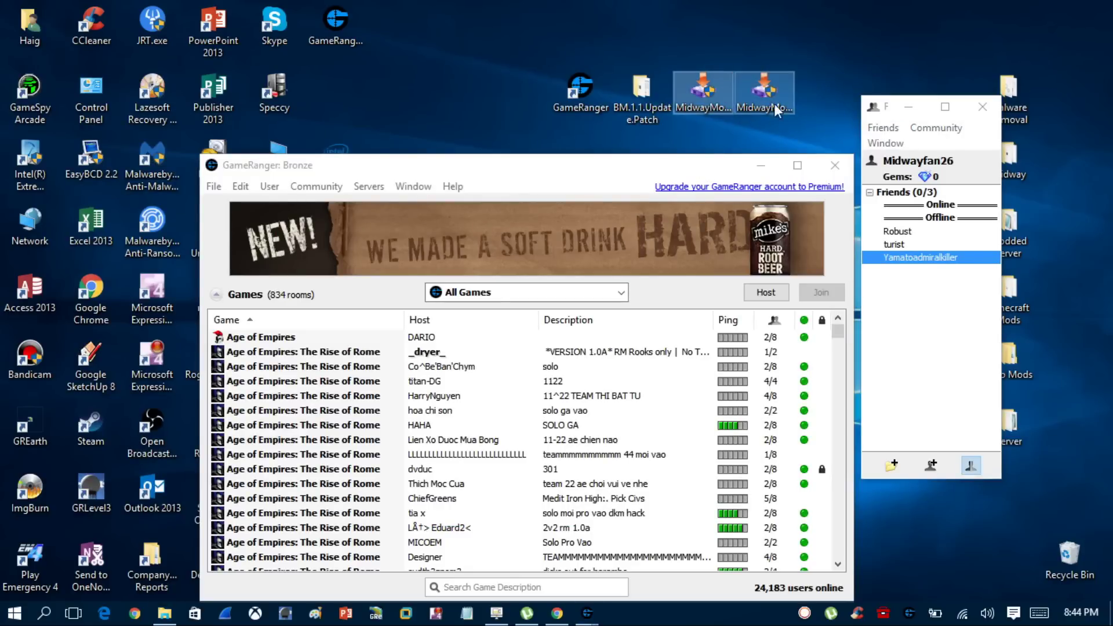
left_click_drag(655, 166, 651, 98)
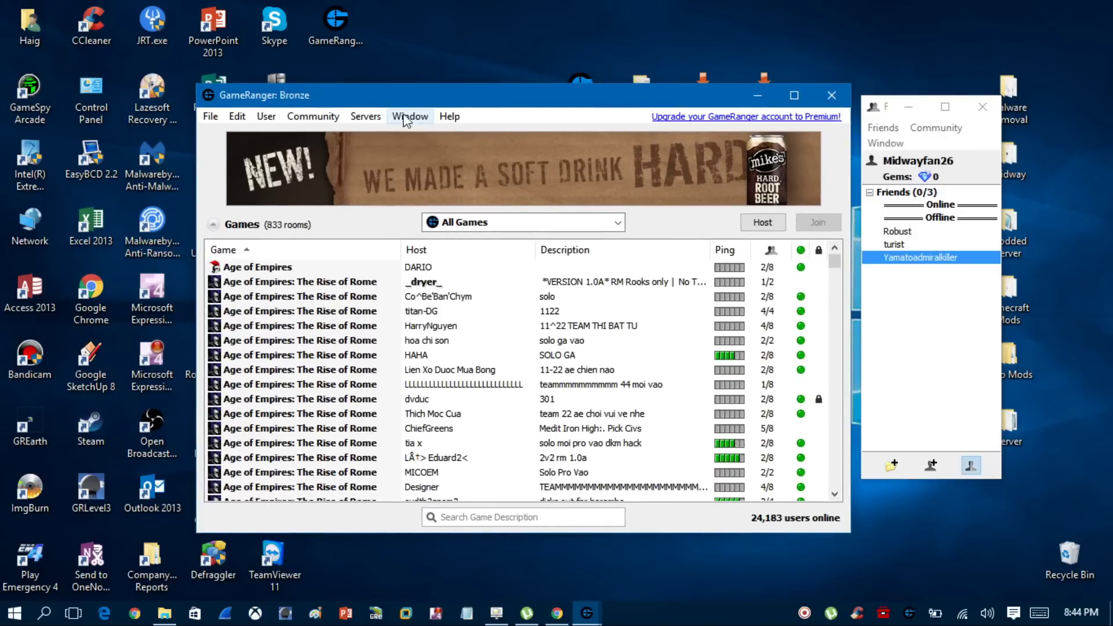
Step: Open GameRanger's options, find Battlestations: Midway in the games list and check its location path
left_click(238, 117)
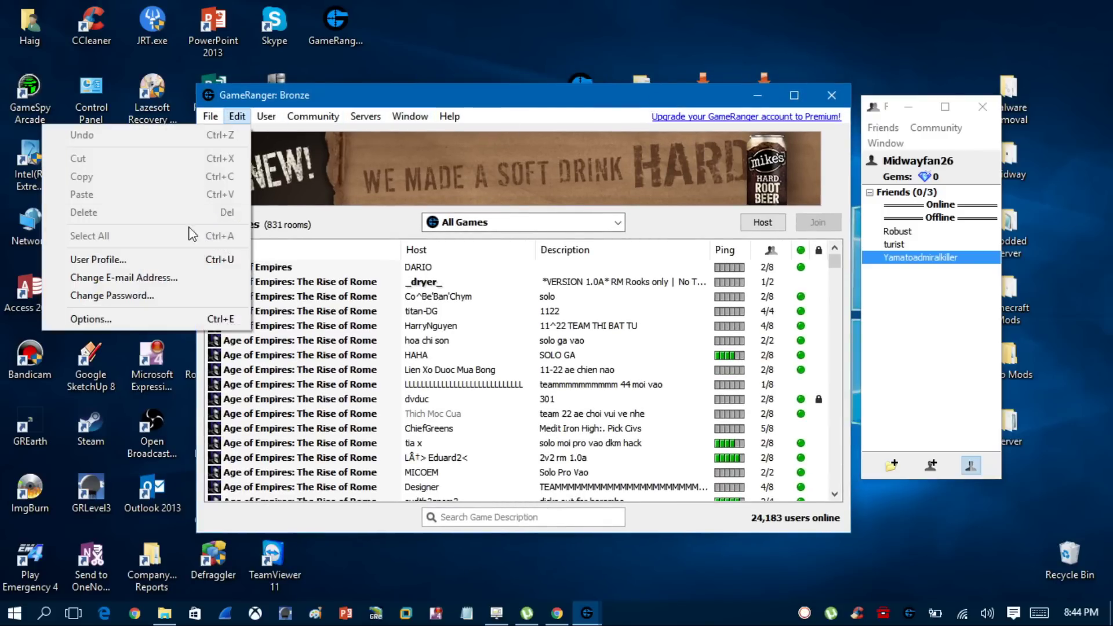
left_click(172, 319)
scroll(450, 243, "up", 4)
scroll(449, 243, "down", 7)
left_click(408, 253)
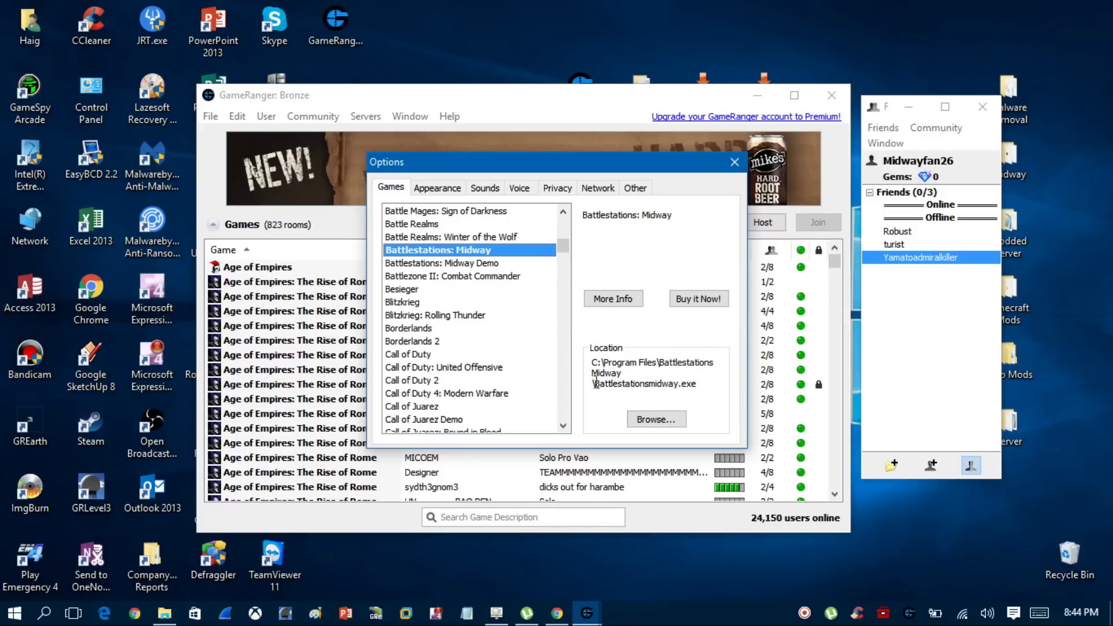
left_click_drag(697, 385, 592, 362)
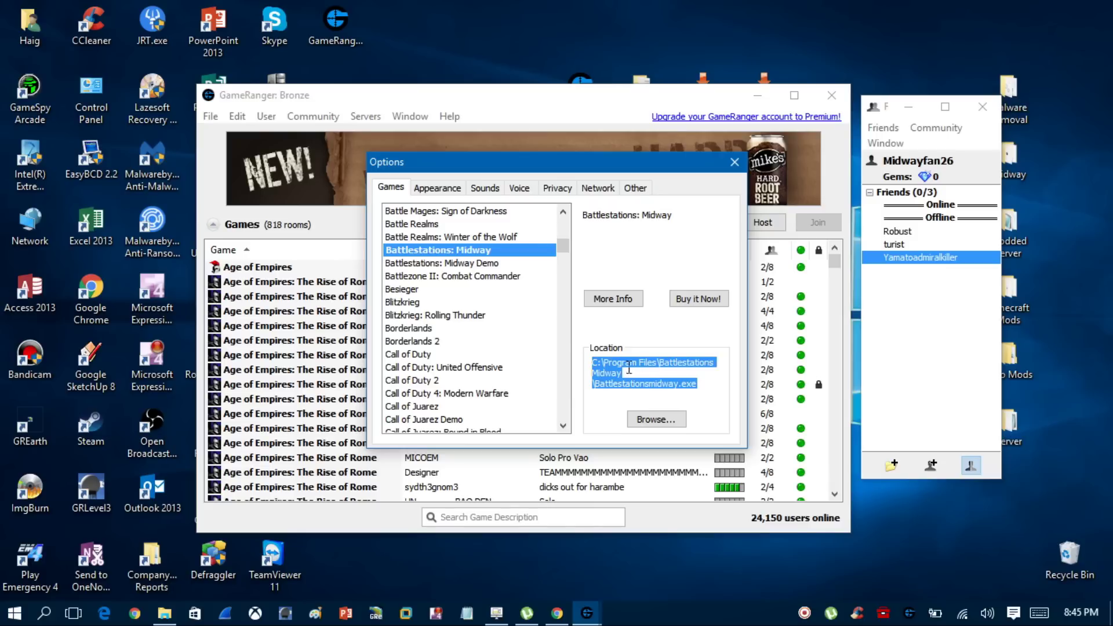
Step: Set the location of Battlestations: Midway to Battlestationsmidway.exe in the Battlestations Midway folder and highlight the resulting path
left_click(652, 420)
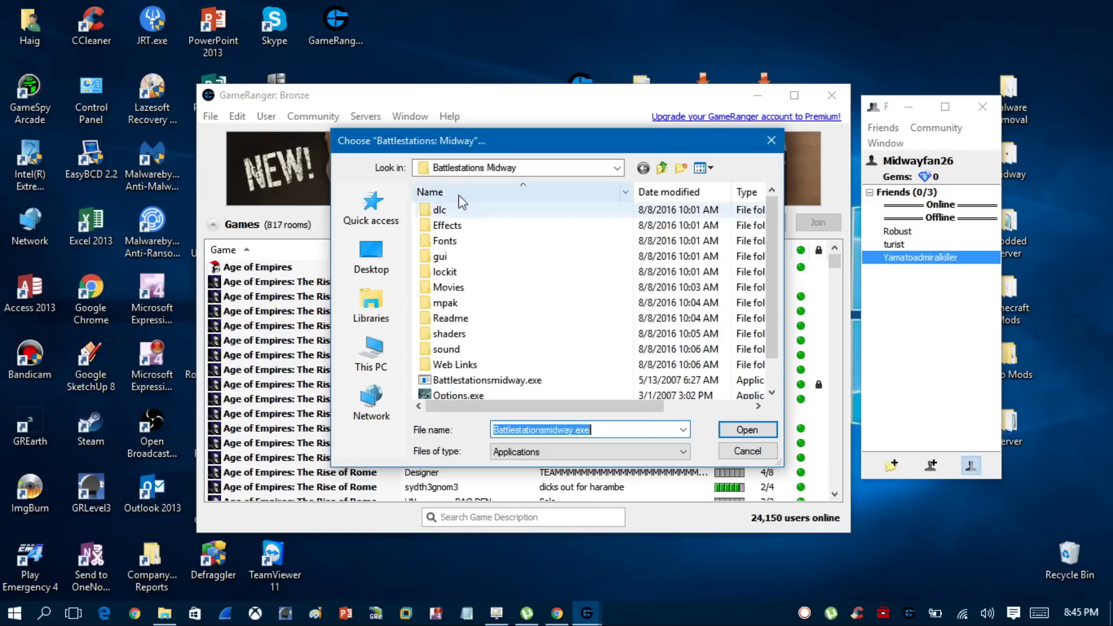
left_click(475, 381)
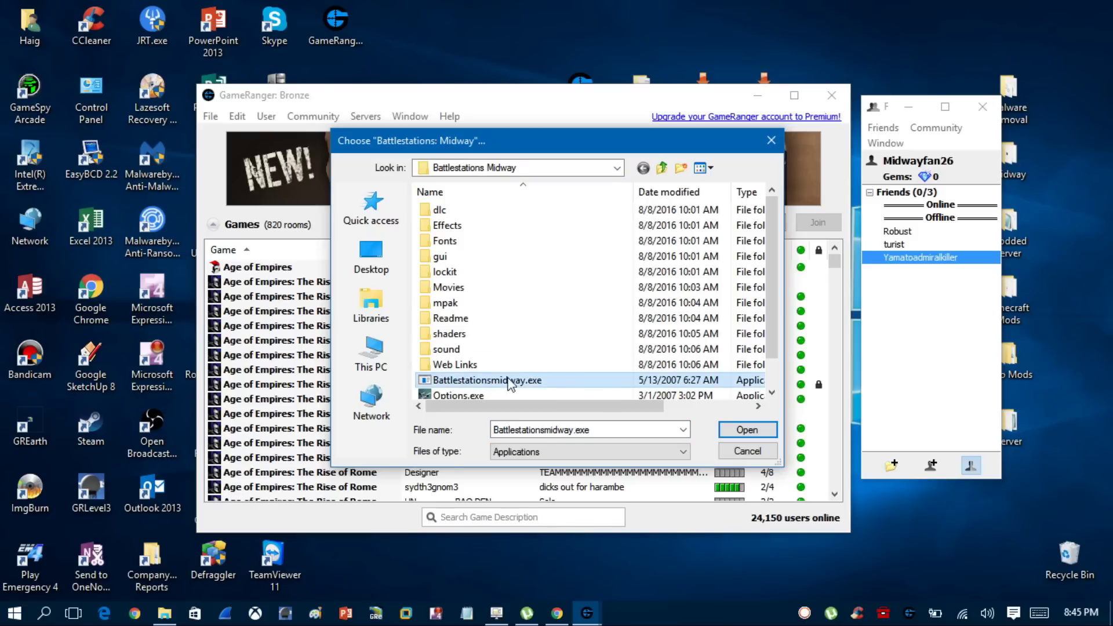
double_click(495, 382)
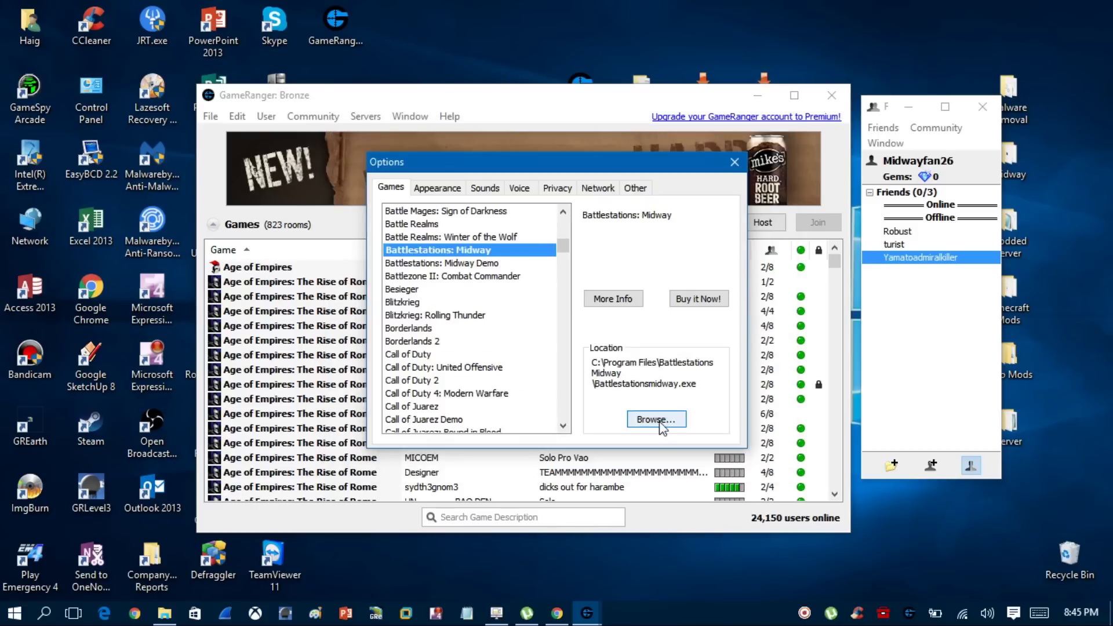
left_click(592, 360)
left_click_drag(593, 358, 708, 386)
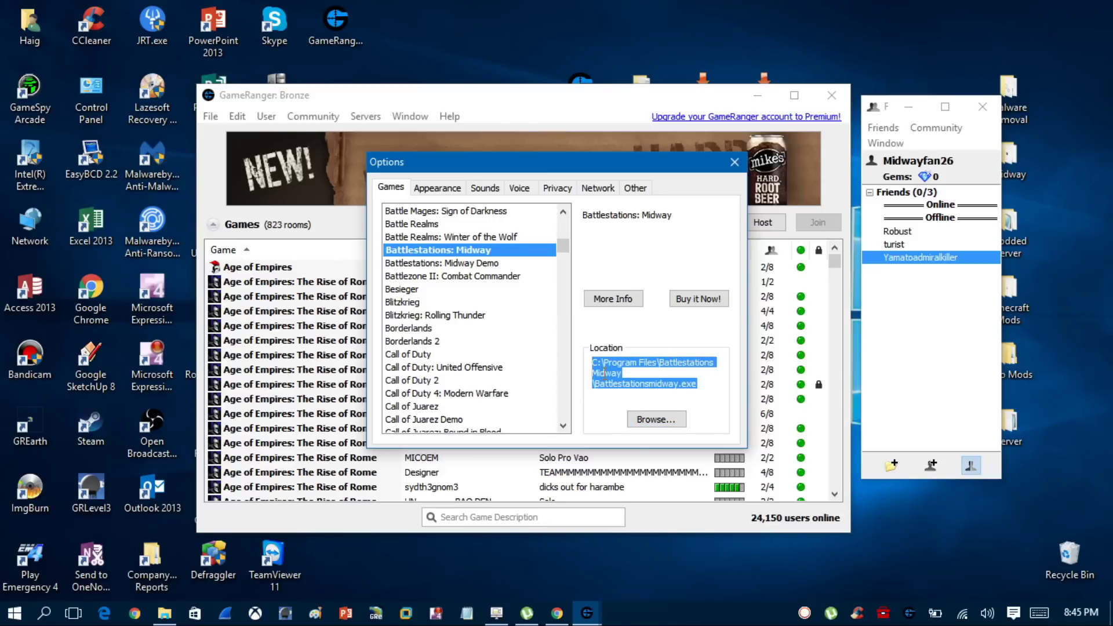
Step: Open File Explorer and go to the Steam folder in Program Files (x86) on Local Disk (C:)
left_click(18, 617)
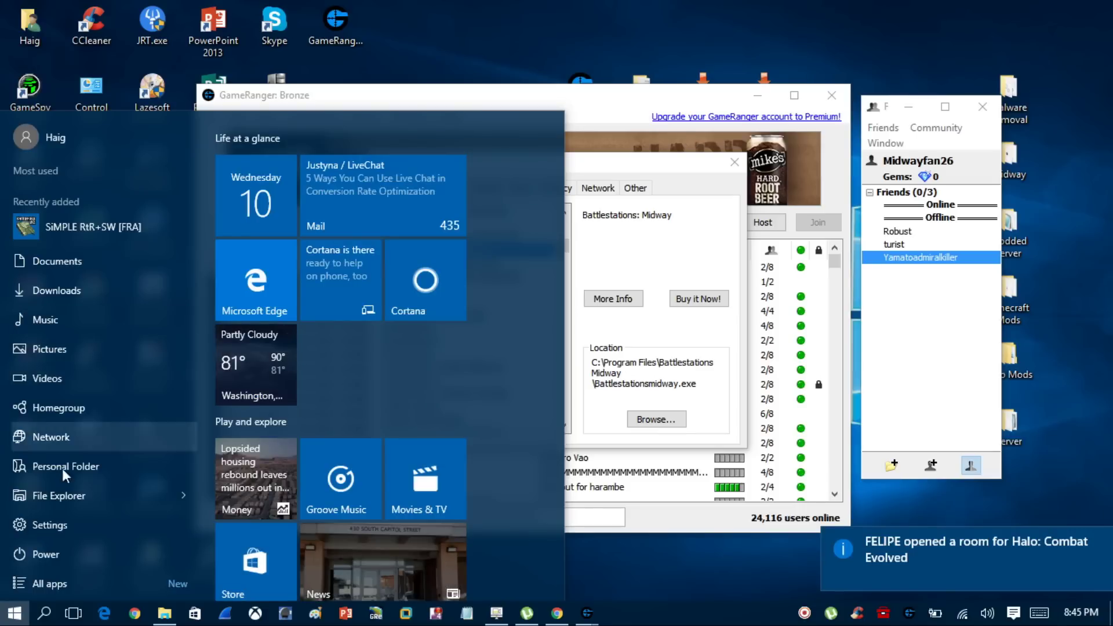
left_click(58, 495)
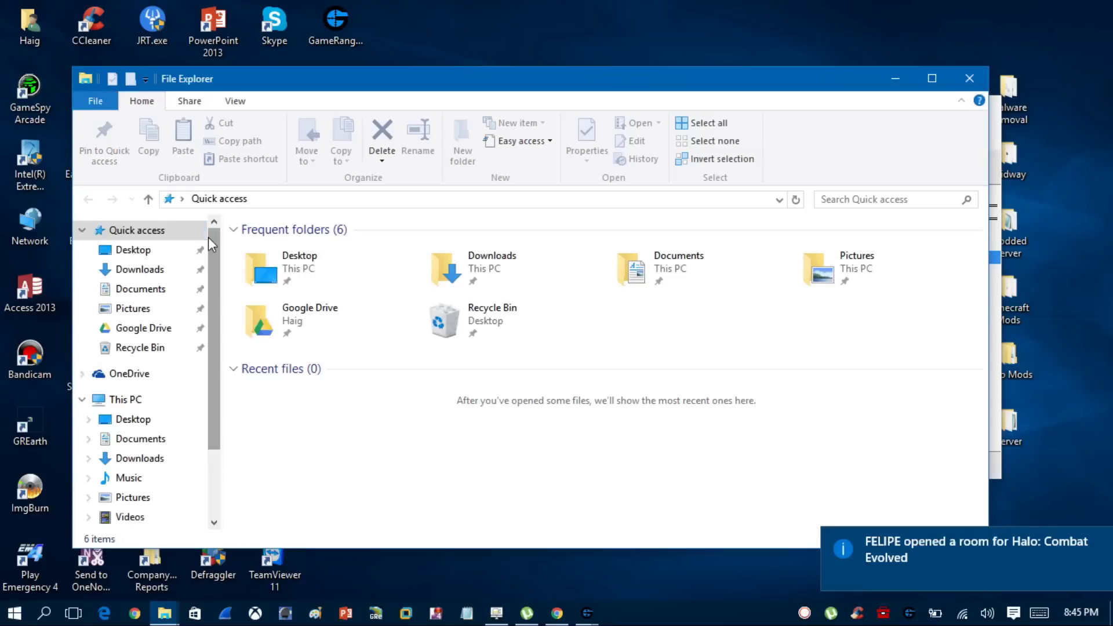
left_click(125, 400)
left_click(312, 384)
double_click(313, 387)
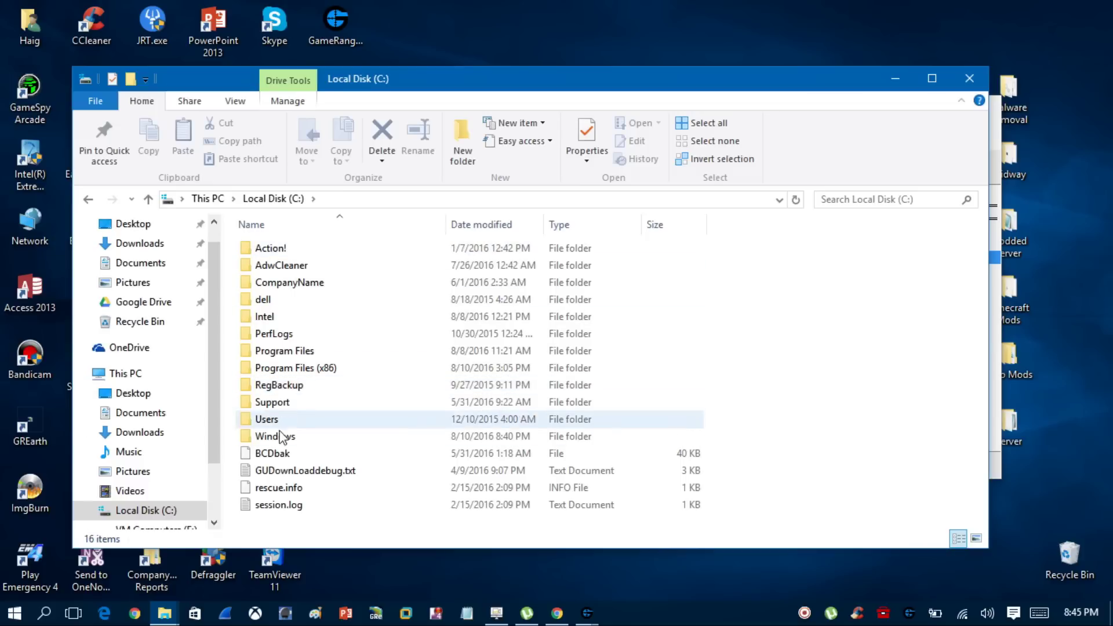
double_click(280, 369)
scroll(281, 406, "down", 10)
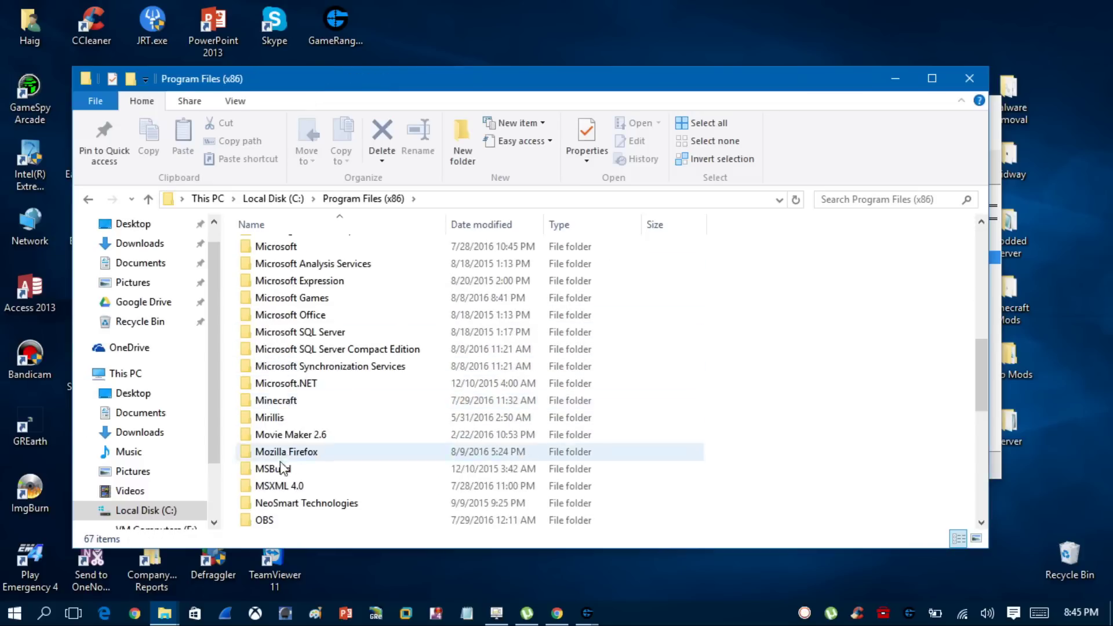
scroll(280, 472, "down", 1)
double_click(286, 402)
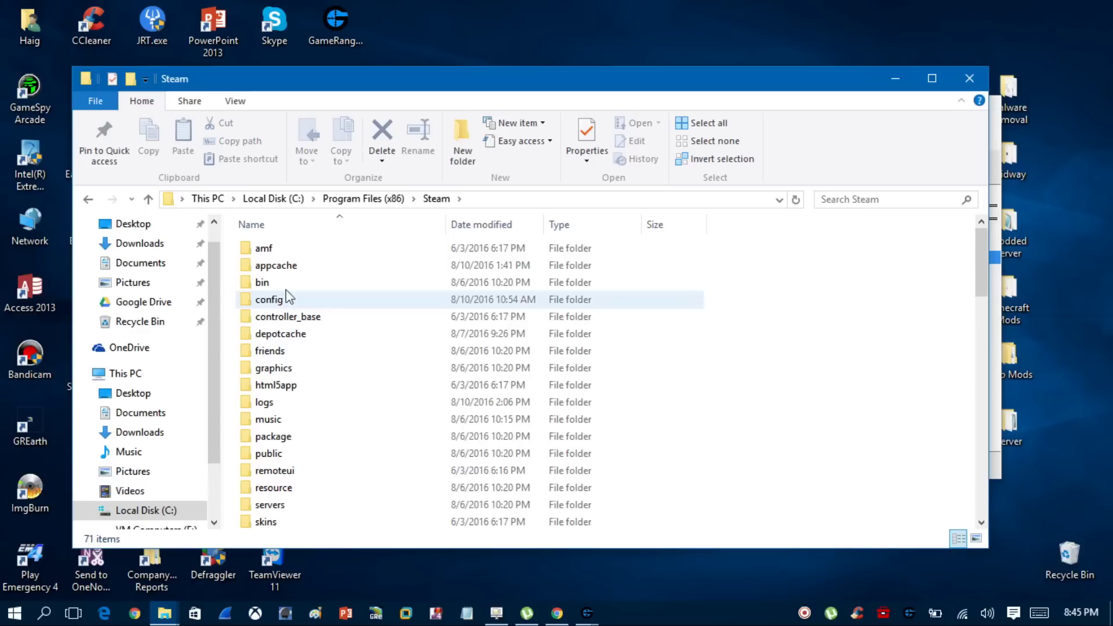
Step: Open the common folder inside steamapps and copy the Battlestations Midway folder
scroll(280, 446, "down", 5)
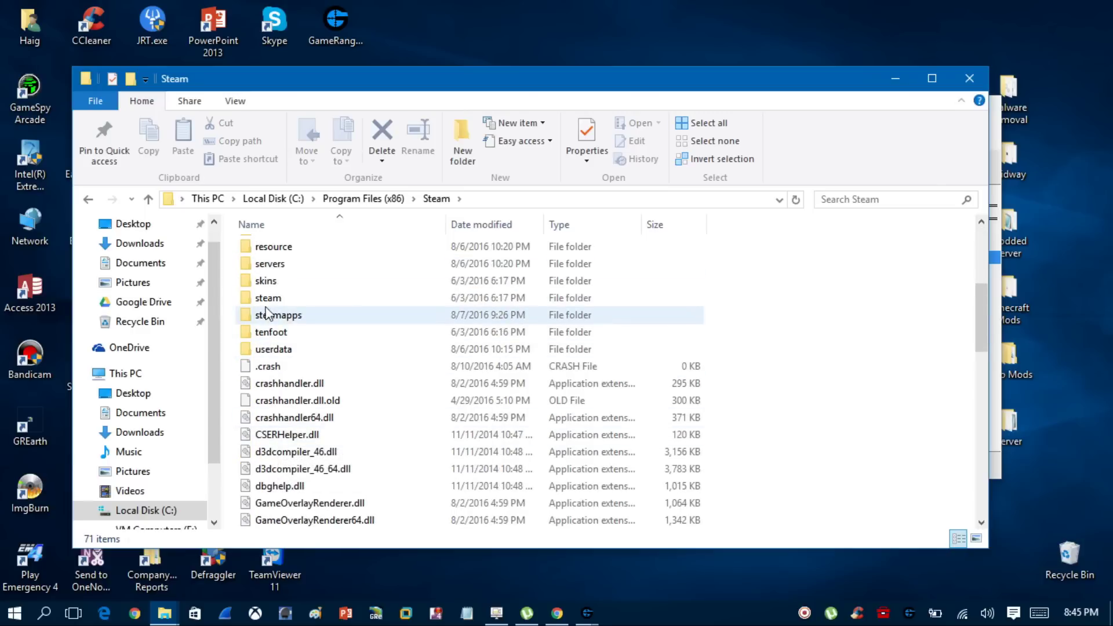
double_click(287, 317)
left_click(282, 256)
double_click(283, 255)
left_click_drag(500, 377, 244, 236)
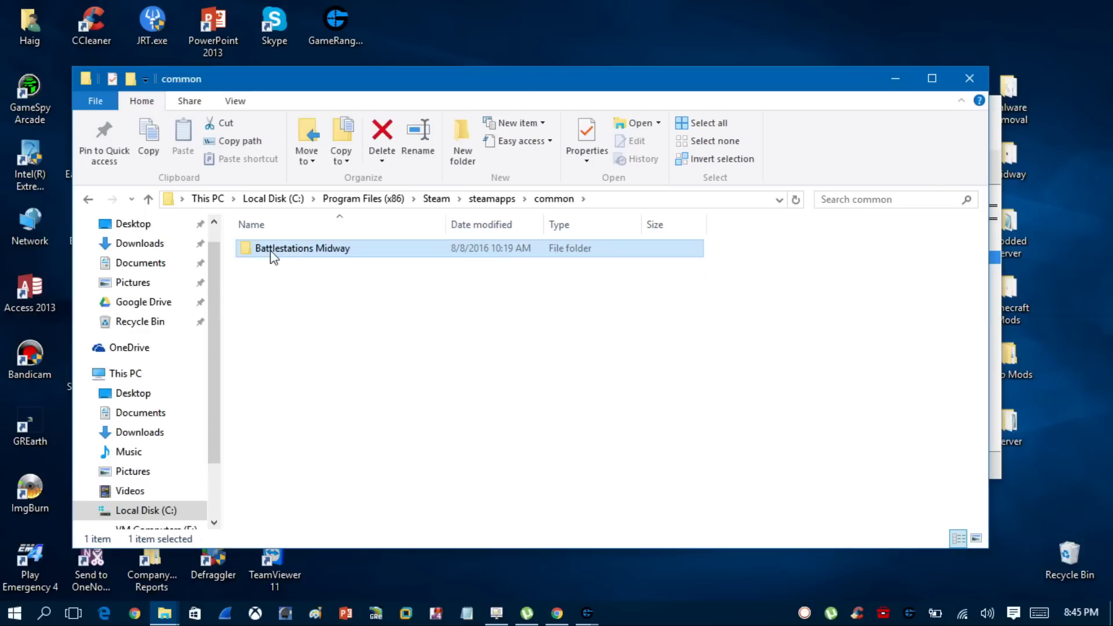
right_click(290, 256)
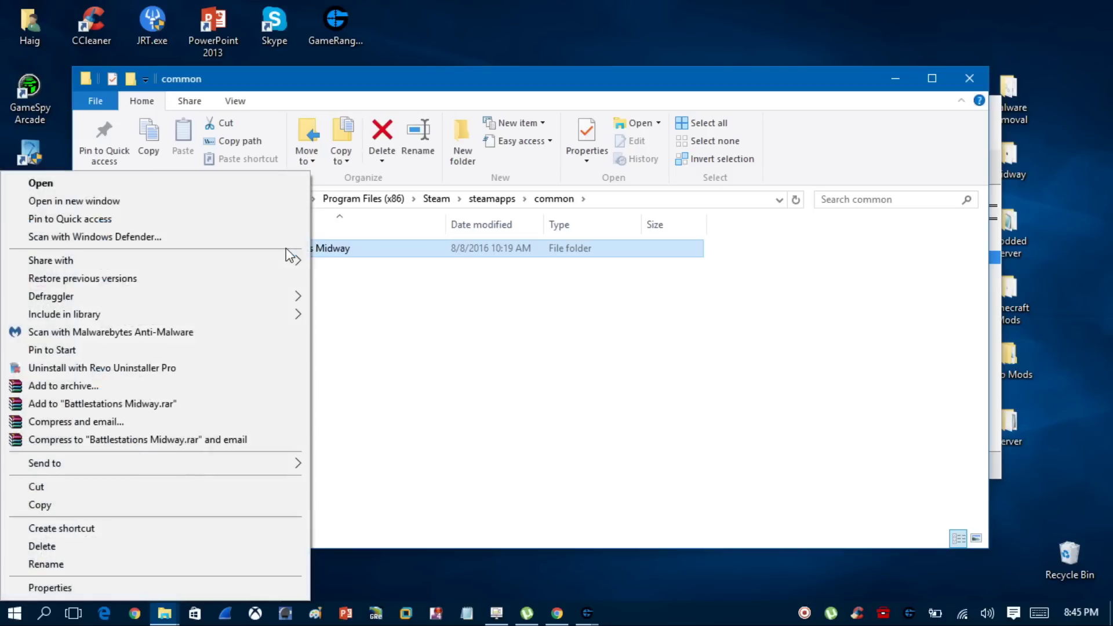
left_click(176, 512)
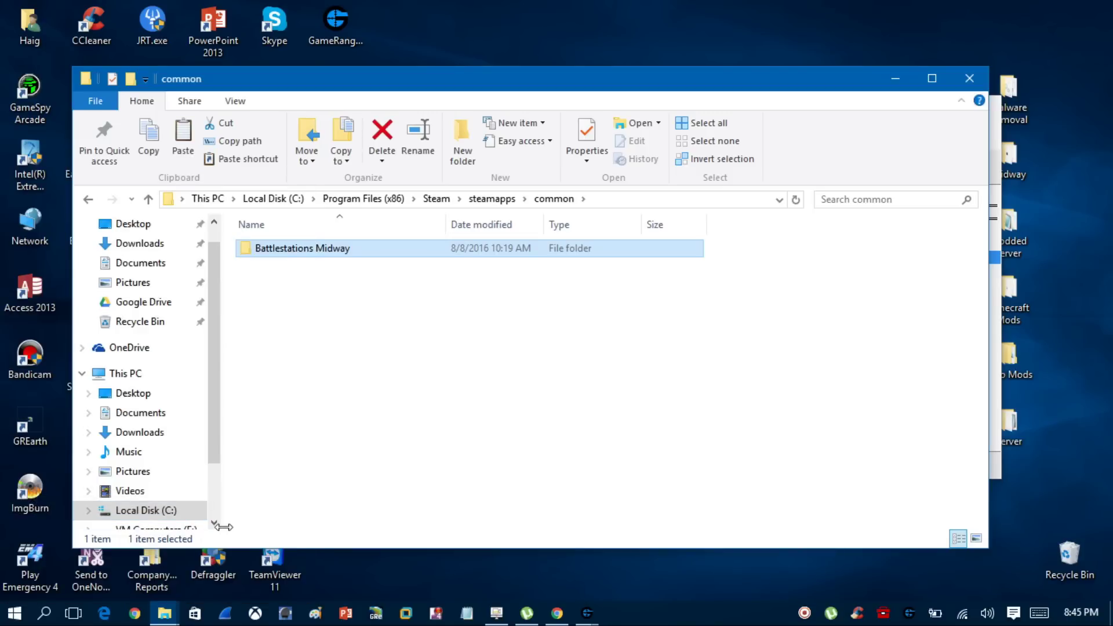
Step: Go to Program Files on Local Disk (C:), show the paste option there and select the Battlestations Midway folder
left_click(125, 374)
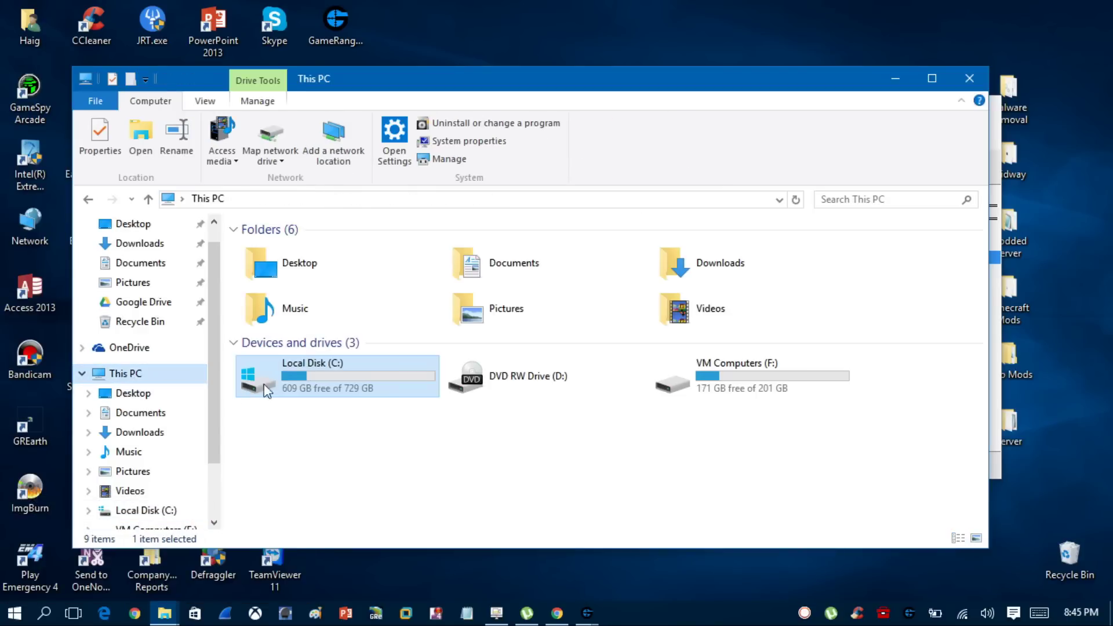
double_click(280, 380)
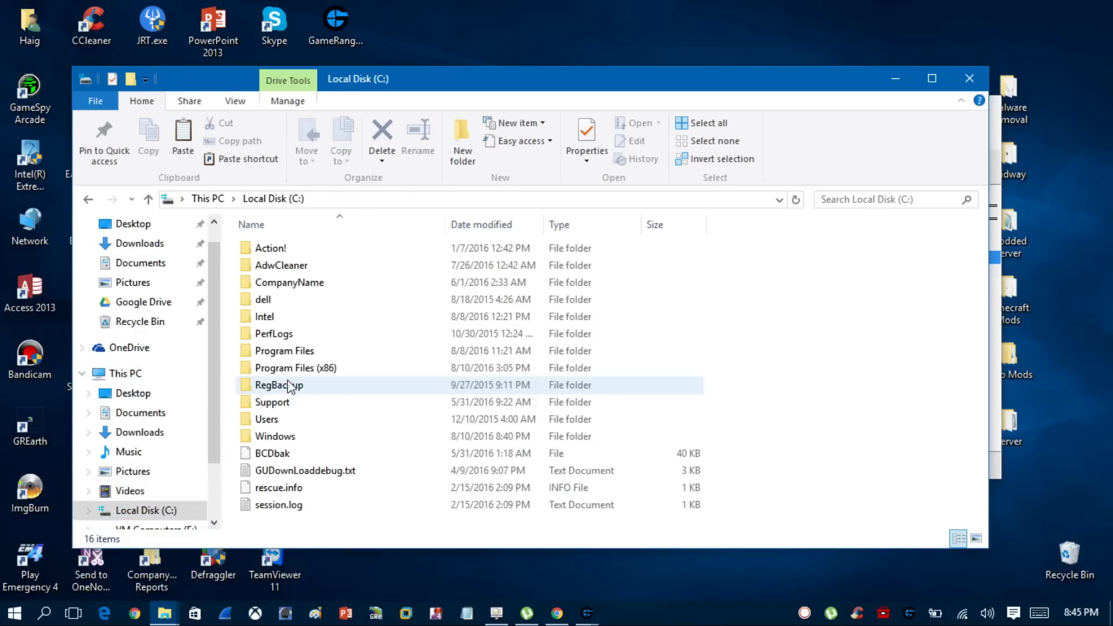
double_click(301, 352)
right_click(776, 352)
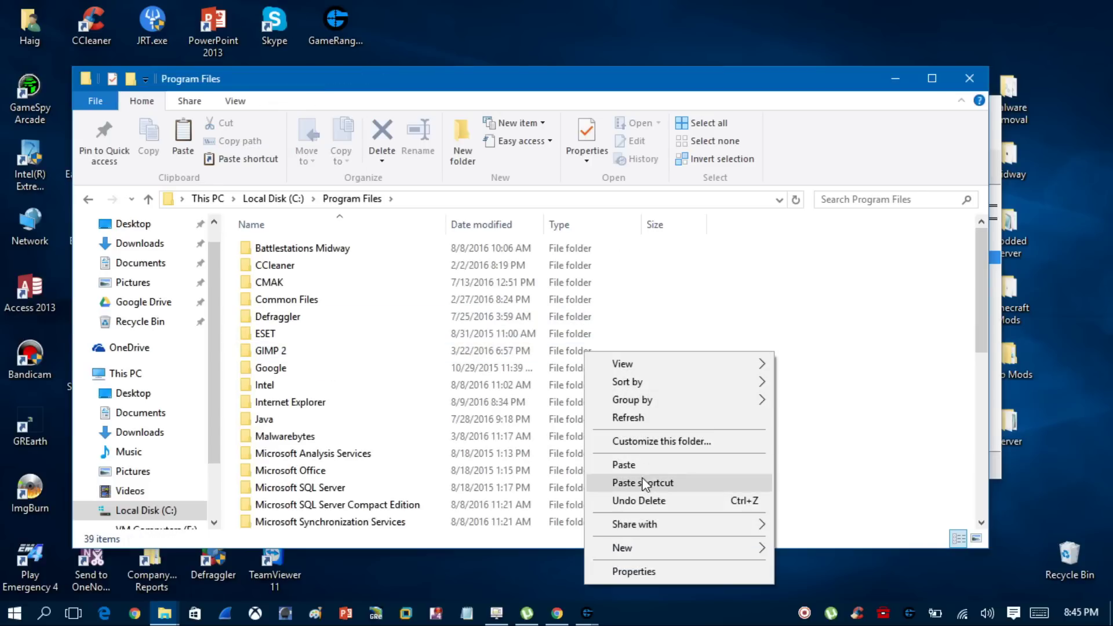
left_click(300, 249)
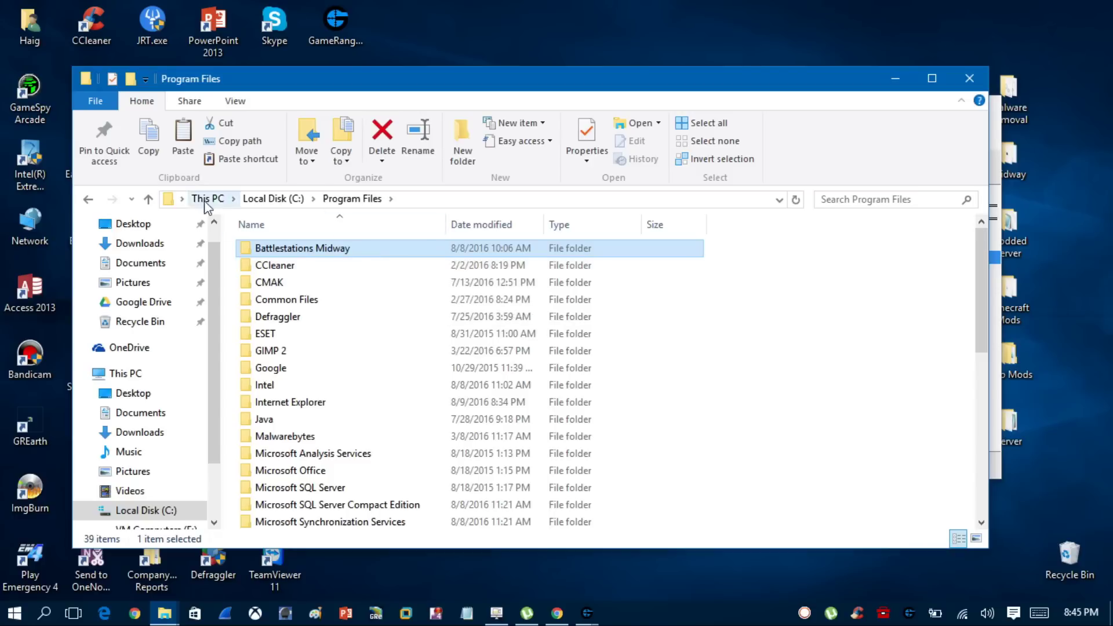
Step: Look through the Battlestations Midway folder in Program Files, point out Battlestationsmidway.exe and close the File Explorer window
double_click(338, 256)
scroll(318, 315, "down", 2)
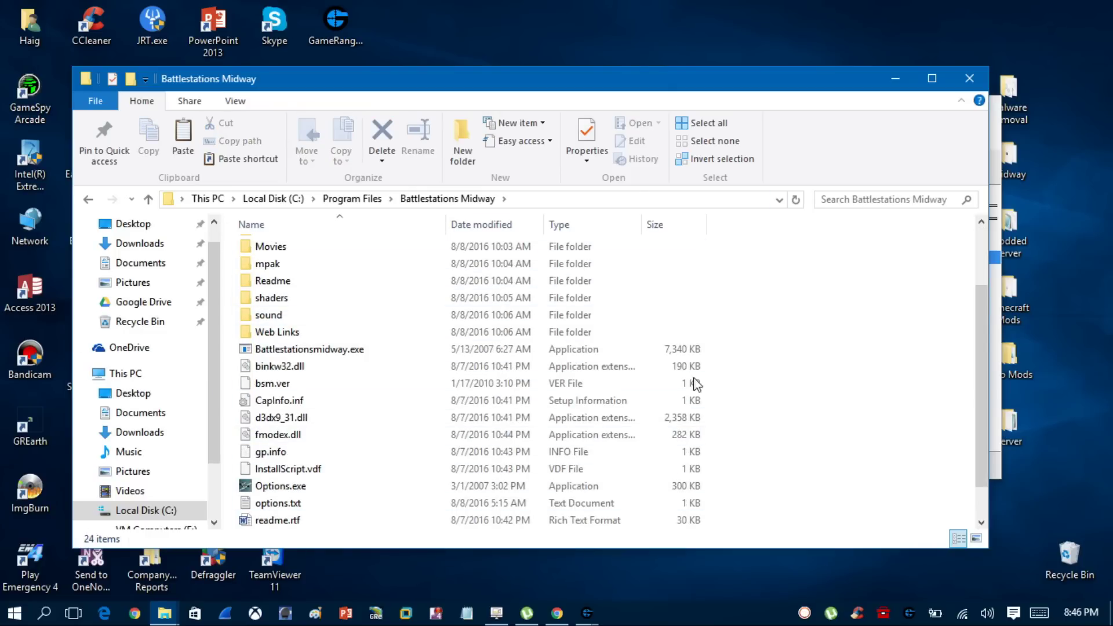
scroll(318, 417, "down", 1)
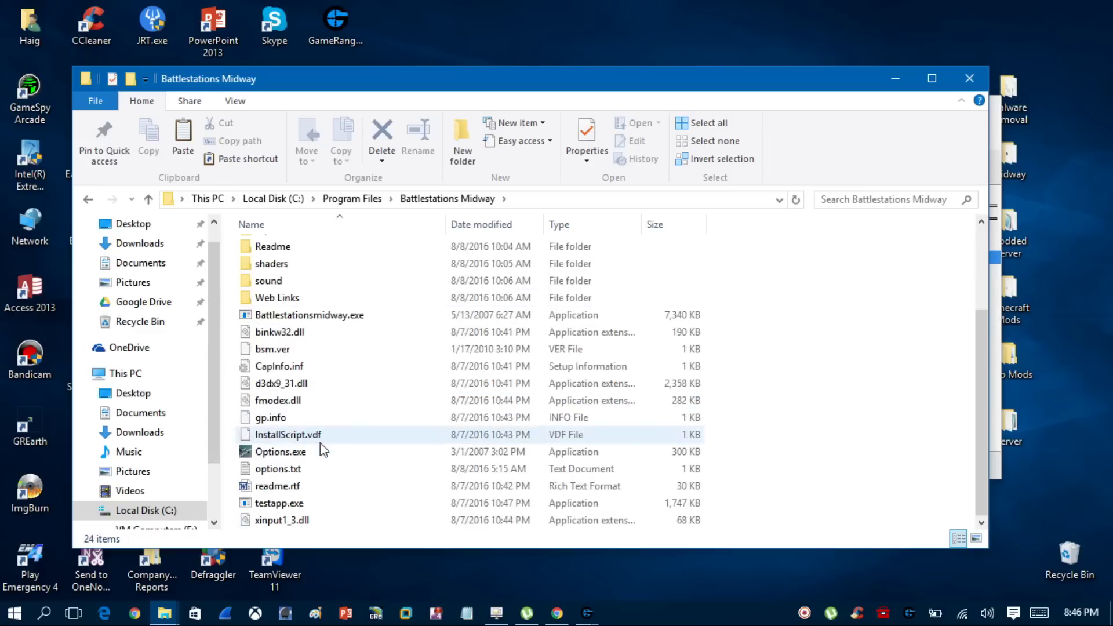
scroll(319, 469, "up", 3)
scroll(319, 464, "down", 3)
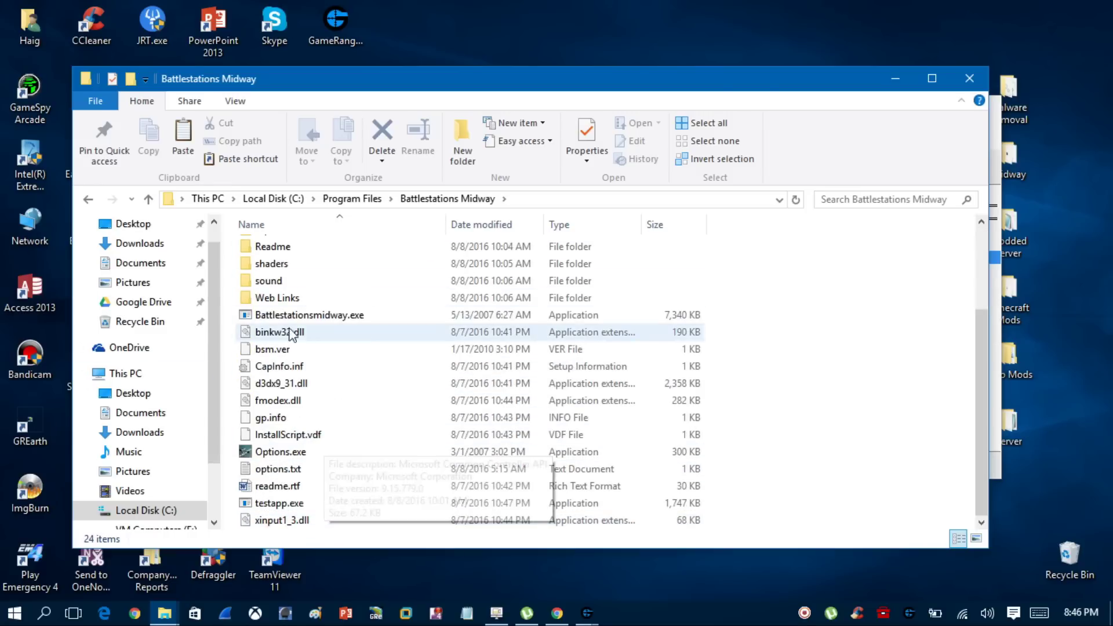
left_click(309, 315)
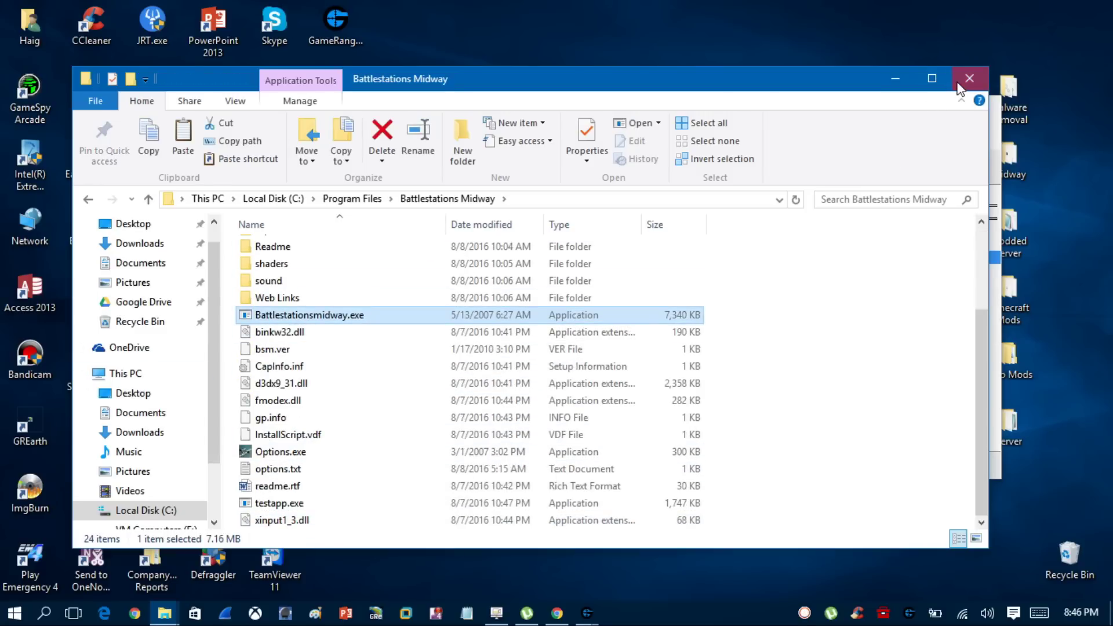
left_click(958, 86)
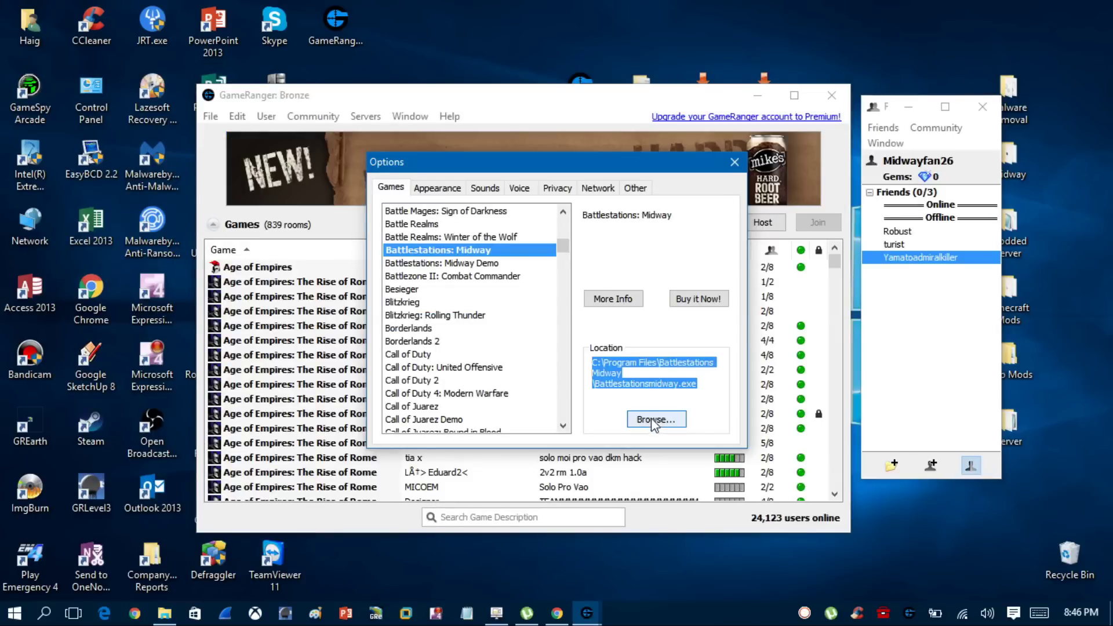
Step: Set the game's location again to Battlestationsmidway.exe in C:\Program Files\Battlestations Midway, starting from This PC, and close the options
left_click(656, 420)
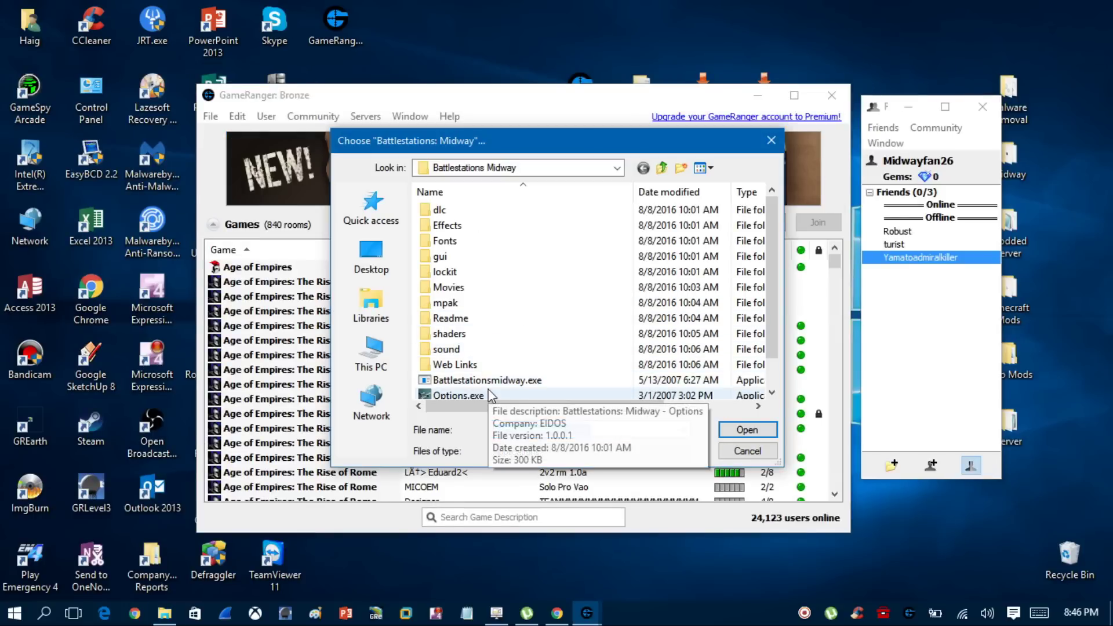
left_click(373, 366)
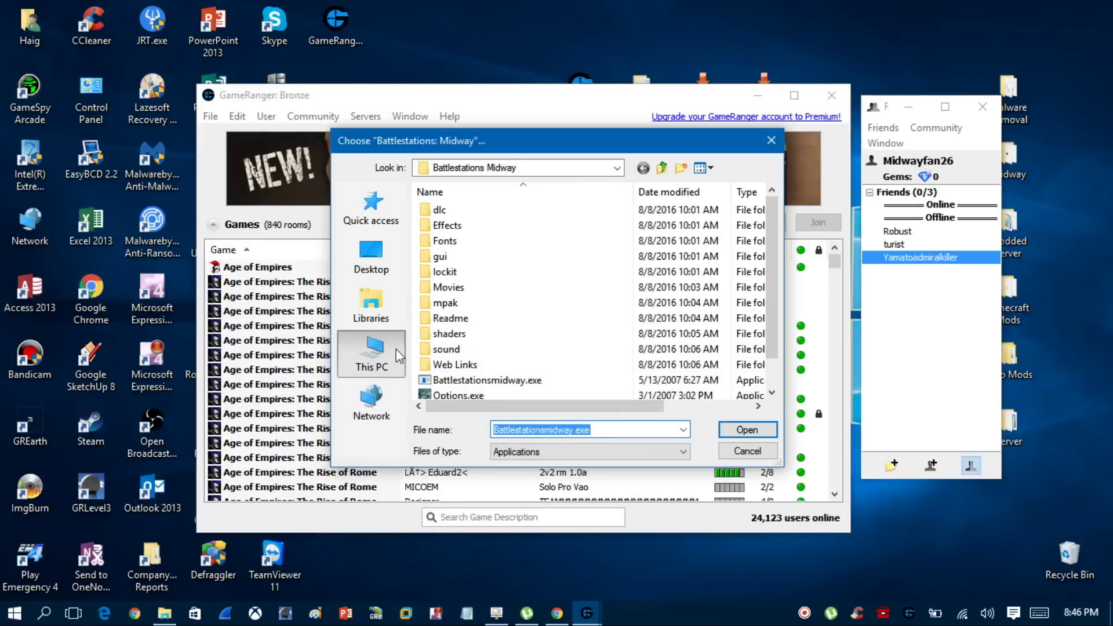
double_click(510, 385)
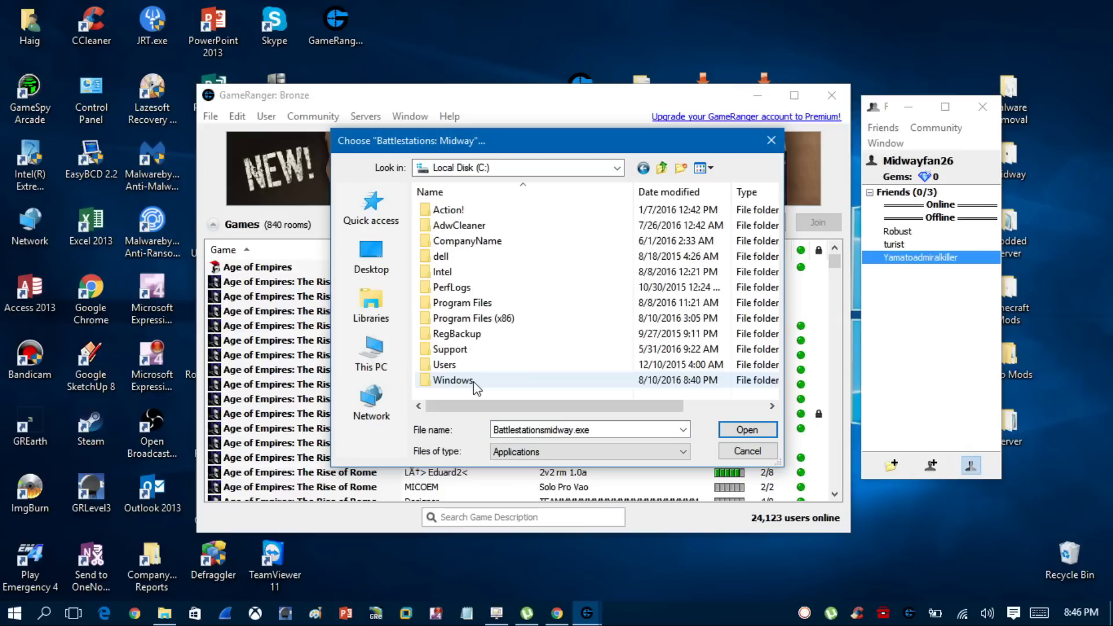
double_click(464, 303)
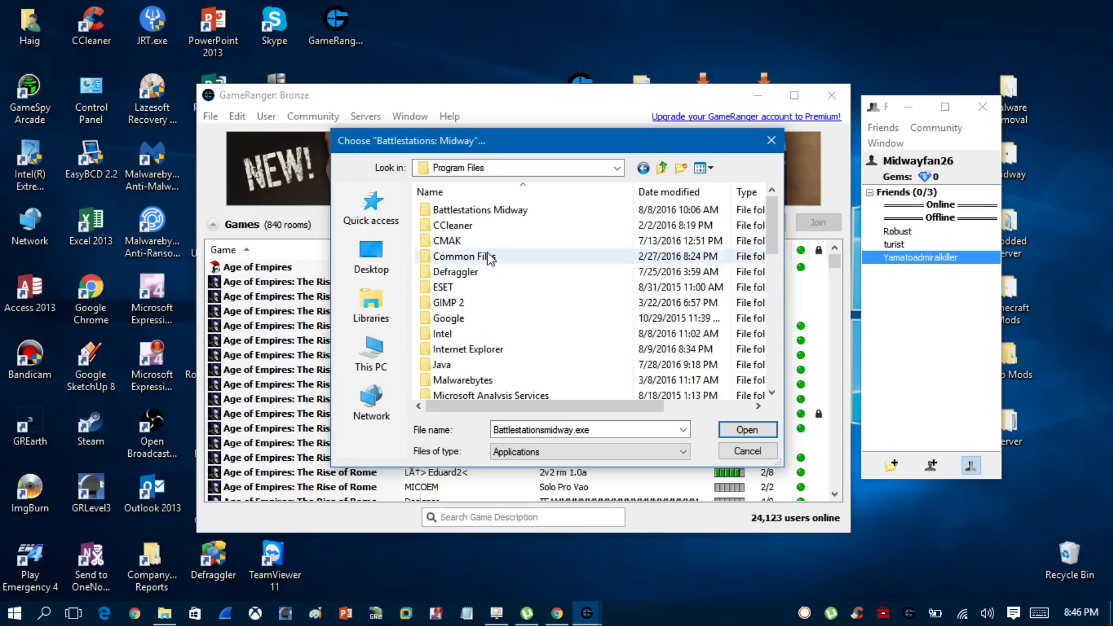
double_click(464, 210)
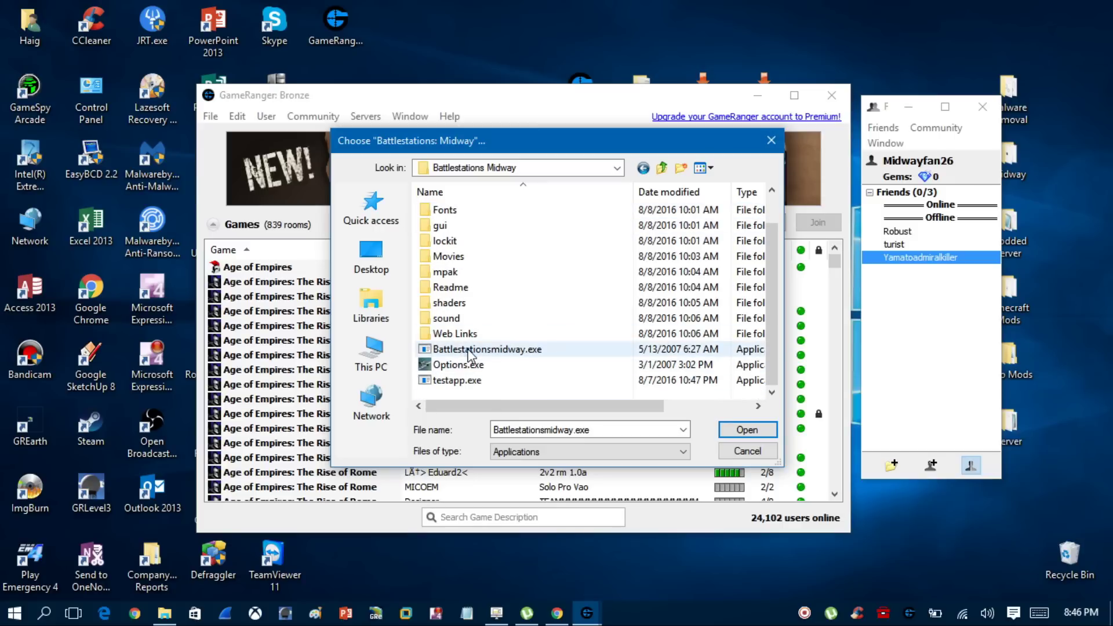
double_click(503, 353)
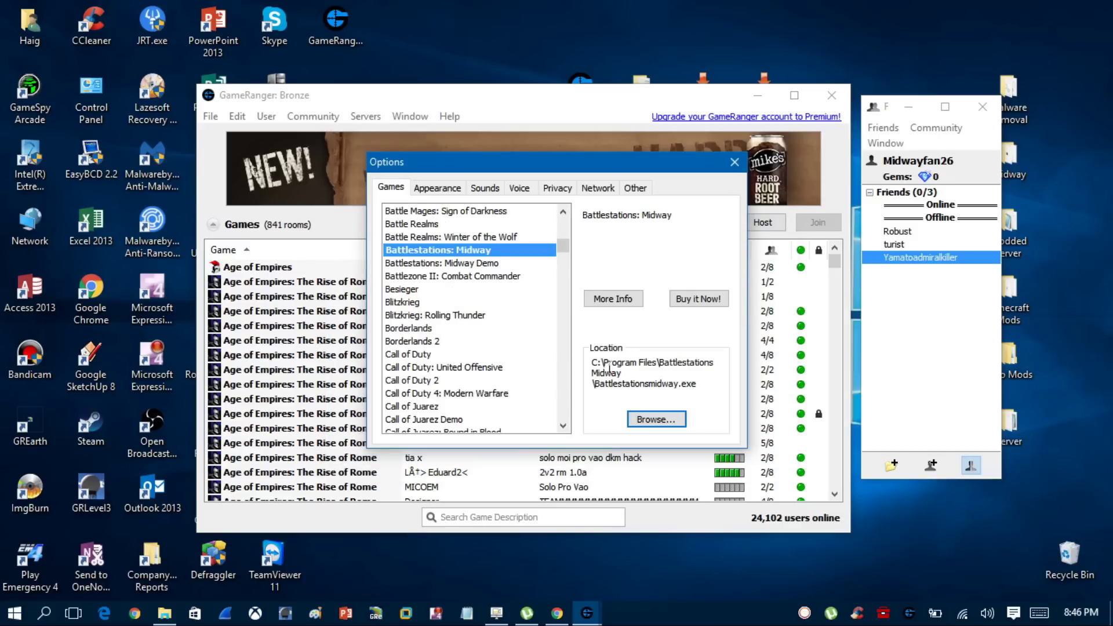
left_click(734, 163)
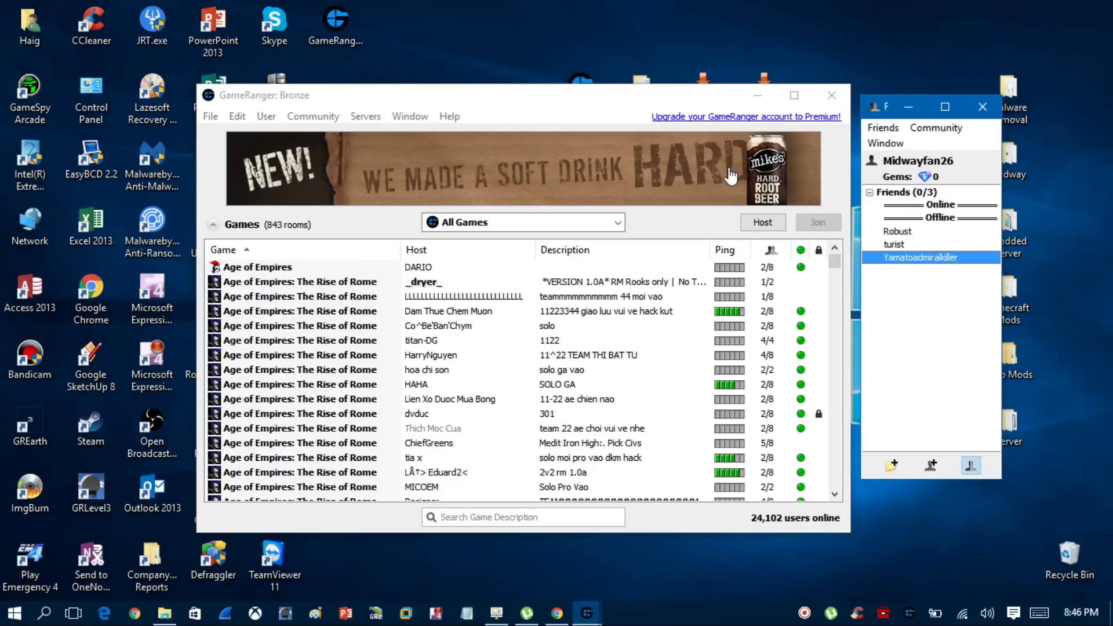
Step: Minimize GameRanger and copy the entire contents of the BM.1.1.Update.Patch folder on the desktop
left_click(758, 102)
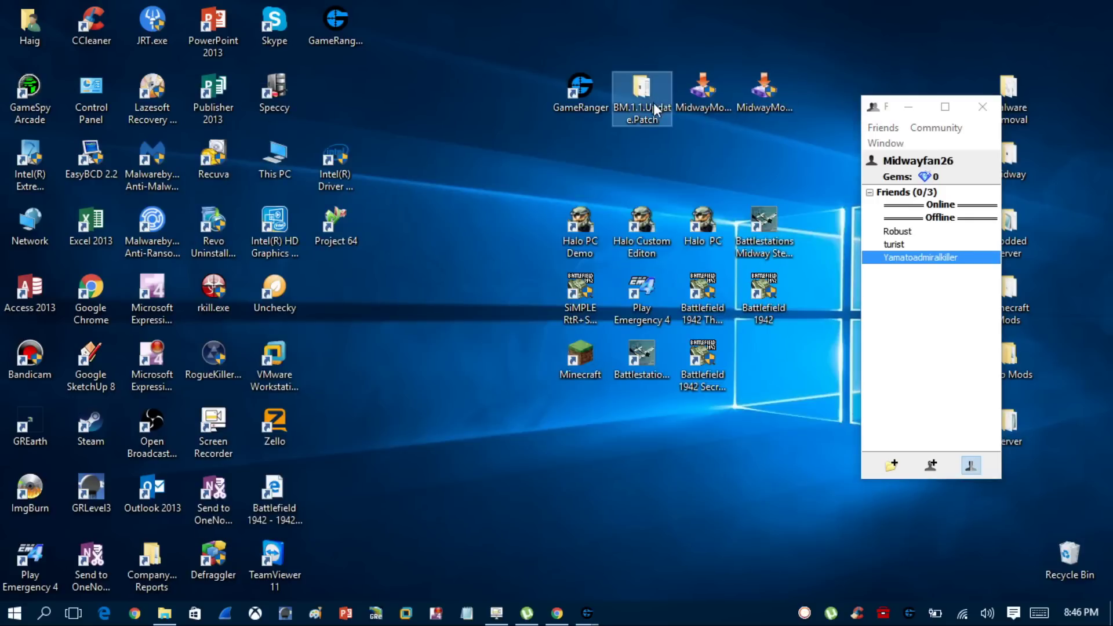
double_click(649, 87)
key("ctrl+a")
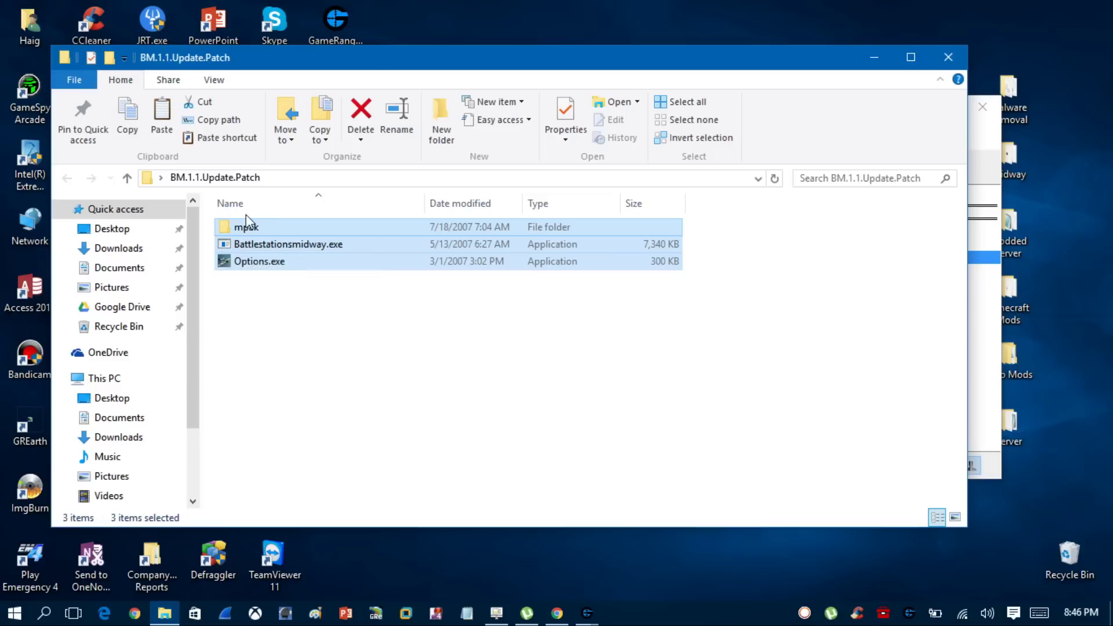
right_click(248, 229)
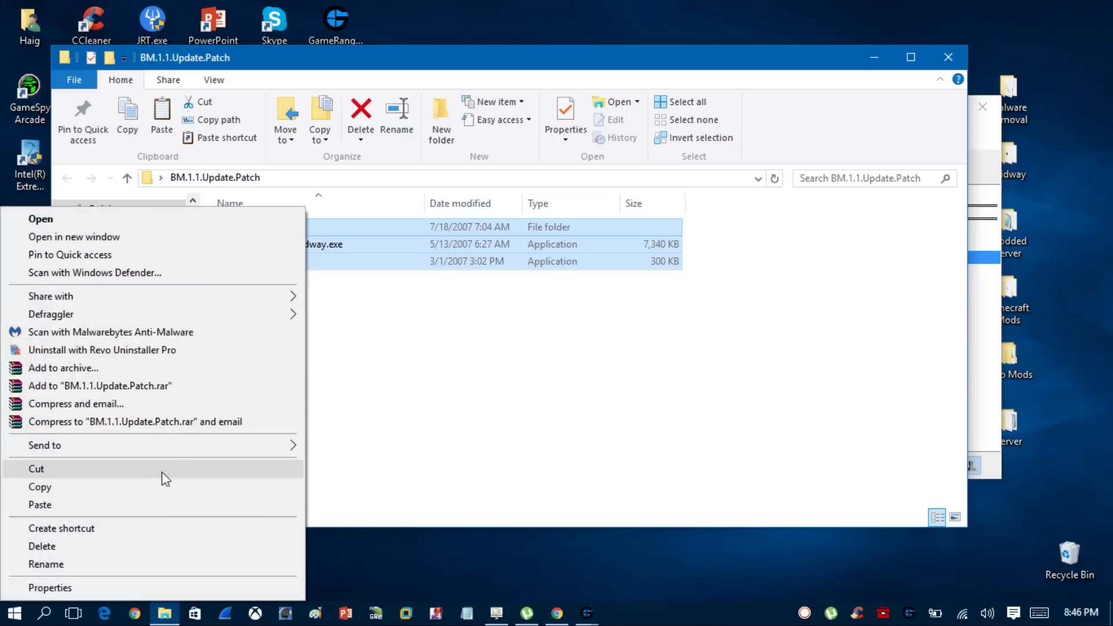
left_click(141, 487)
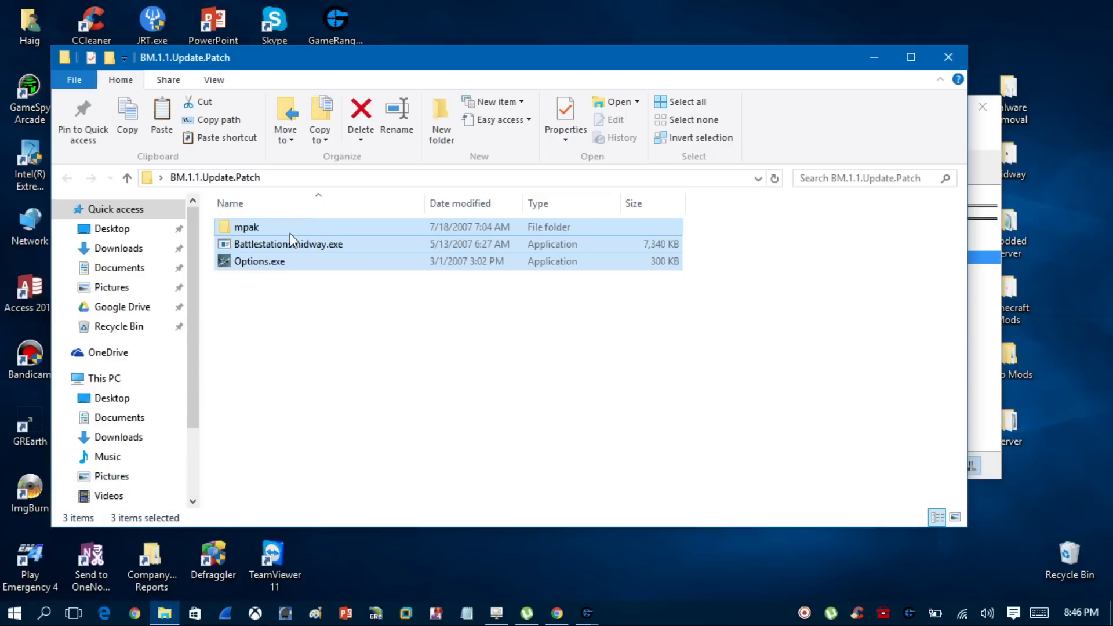
right_click(290, 233)
left_click(99, 486)
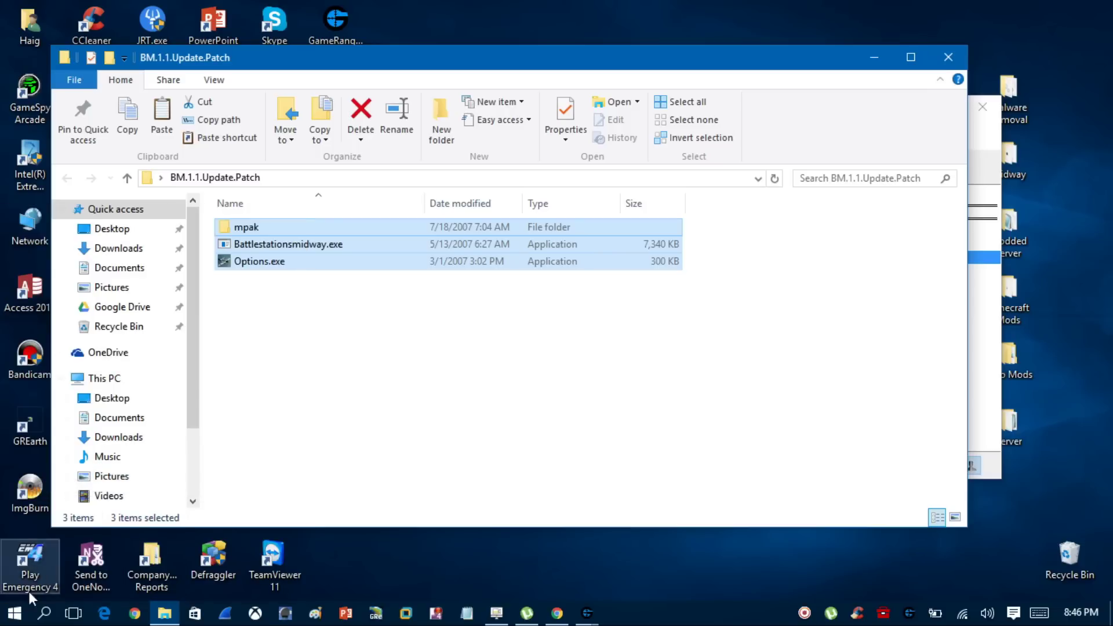
Step: Open the Battlestations Midway folder in C:\Program Files in a second File Explorer window
left_click(14, 613)
left_click(34, 522)
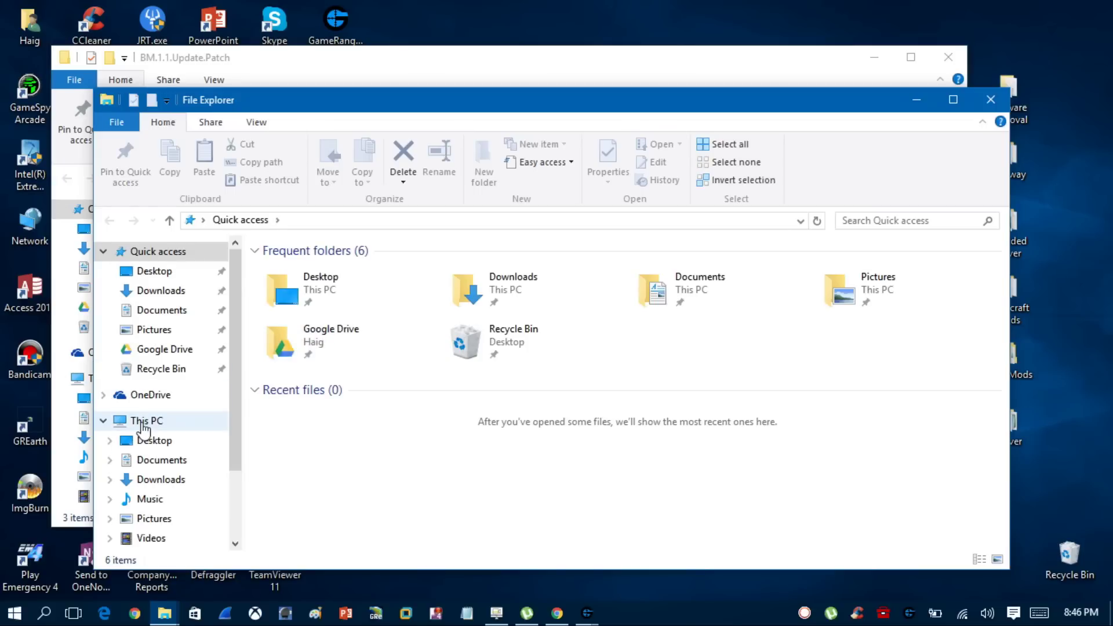
left_click(142, 425)
double_click(316, 400)
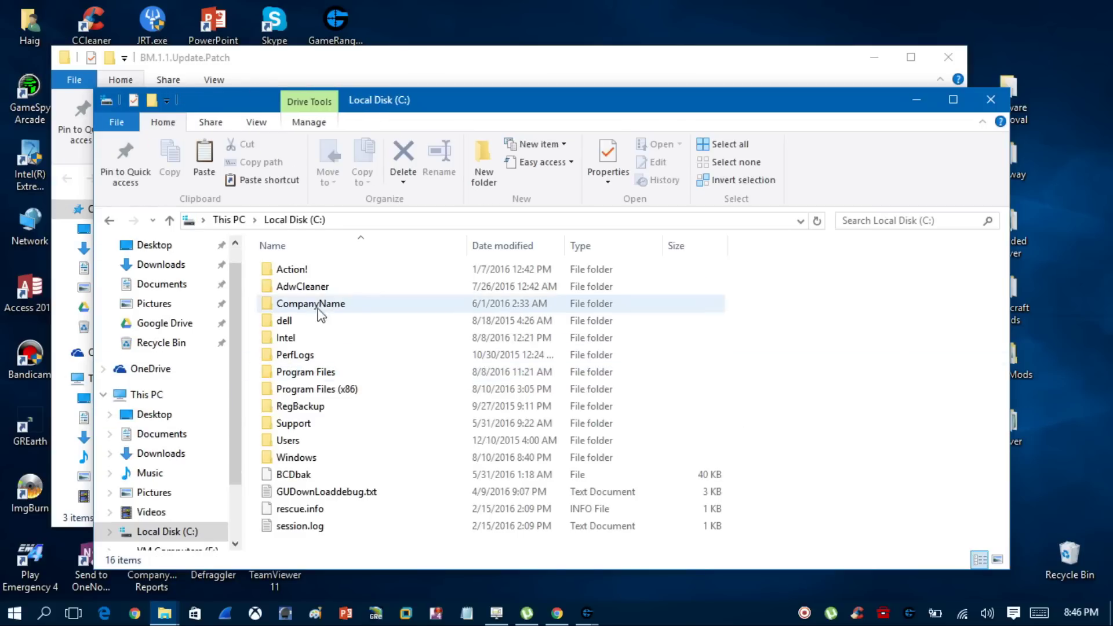
double_click(293, 371)
double_click(283, 270)
Step: Paste the patch files into the Battlestations Midway folder, replacing existing files with administrator permission for all items, and minimize both File Explorer windows
right_click(865, 348)
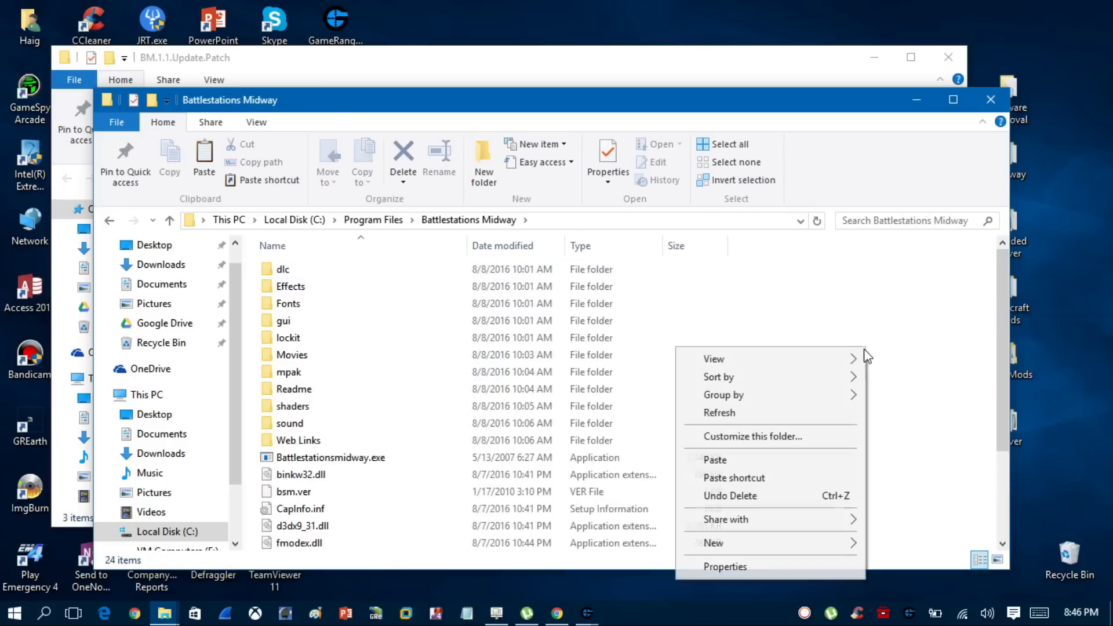
left_click(765, 465)
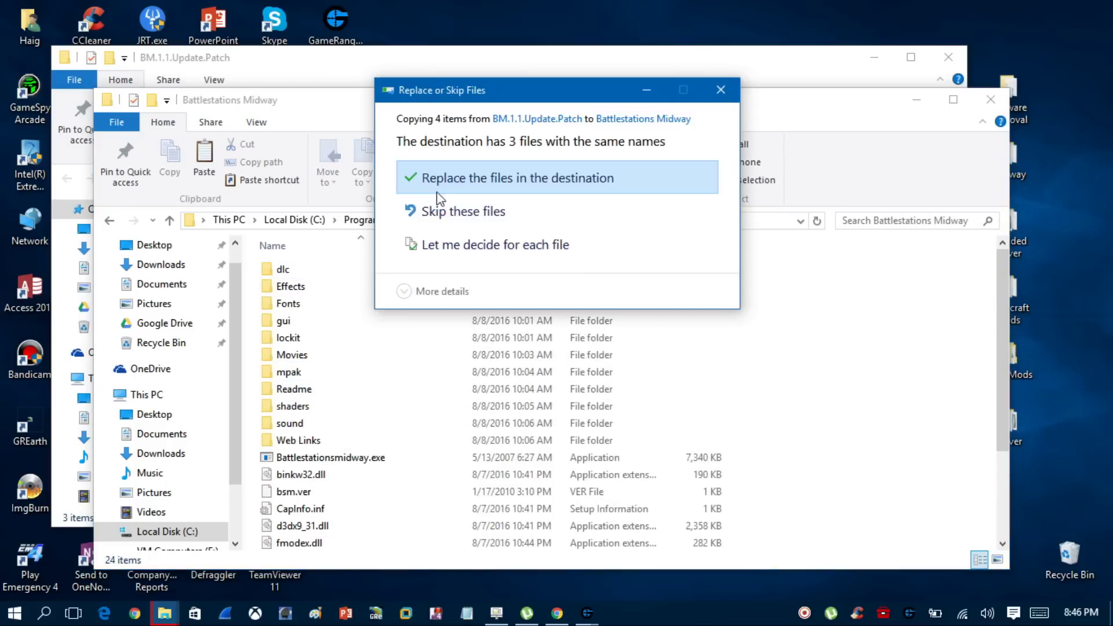
left_click(559, 184)
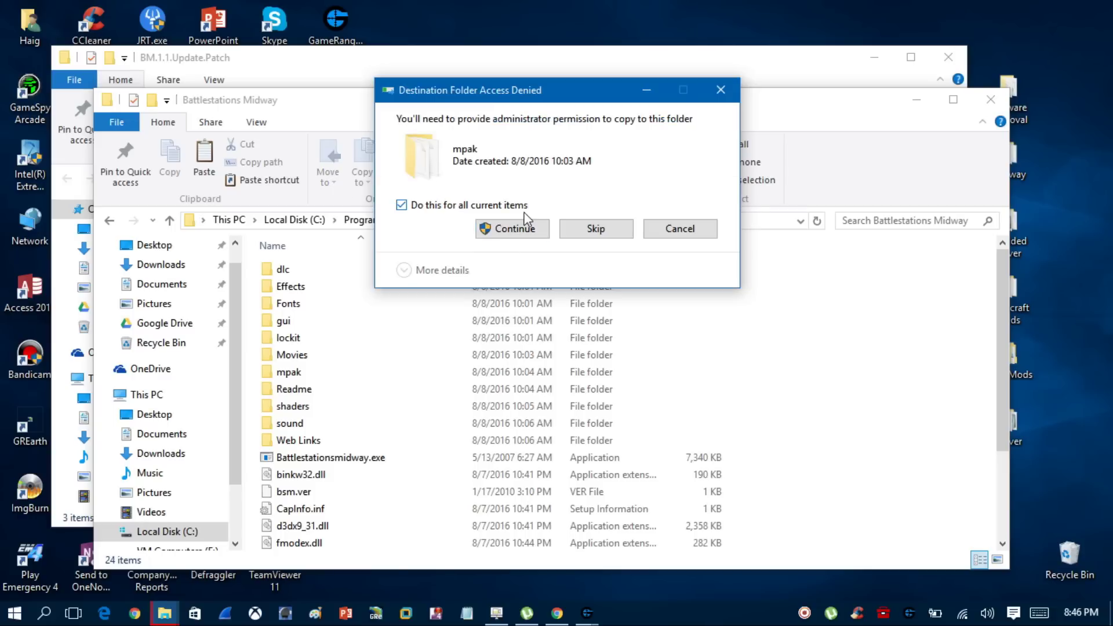
left_click(504, 228)
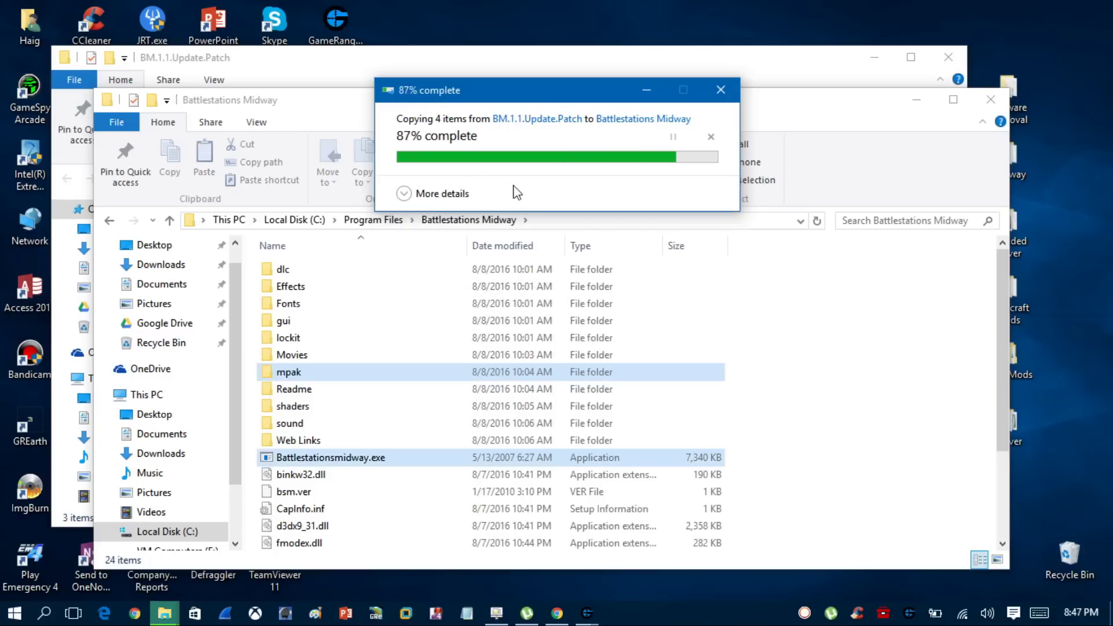
scroll(355, 398, "down", 3)
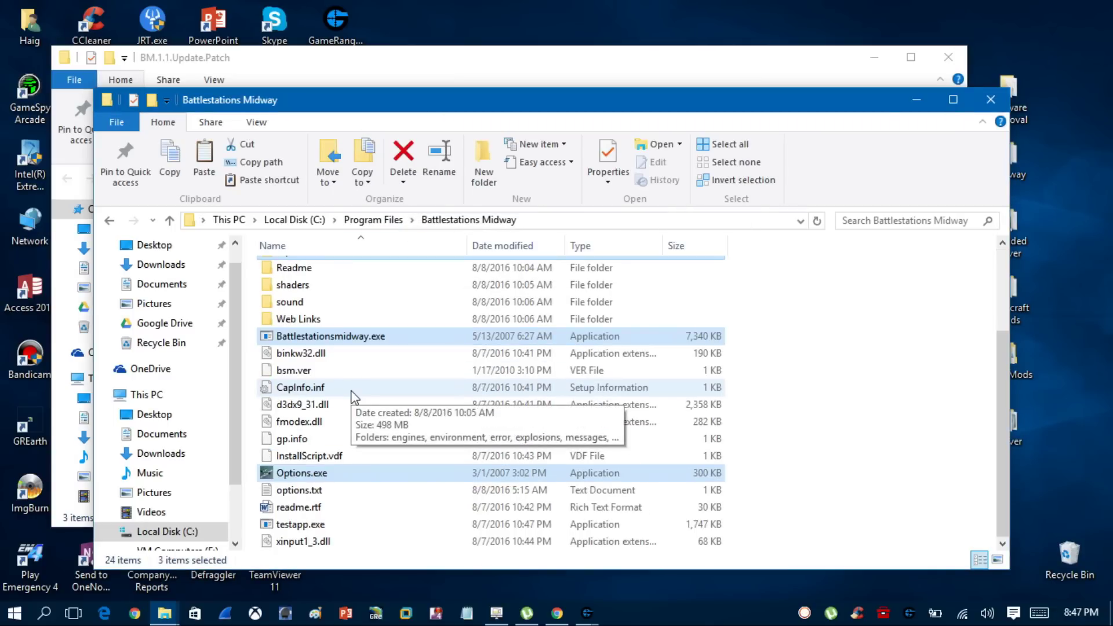
left_click(917, 100)
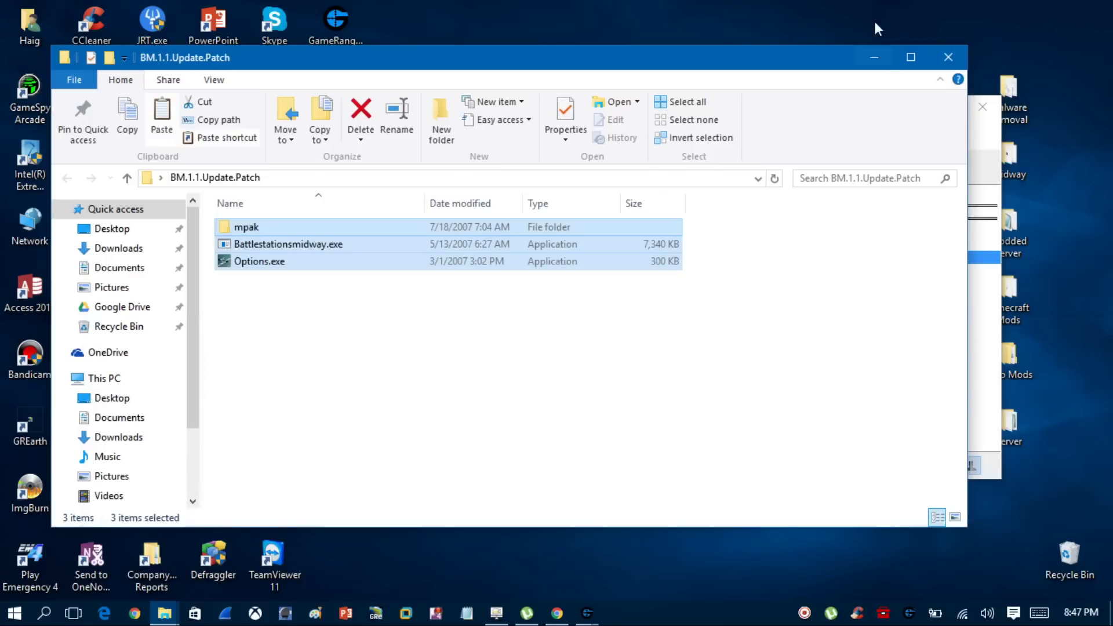
left_click(874, 57)
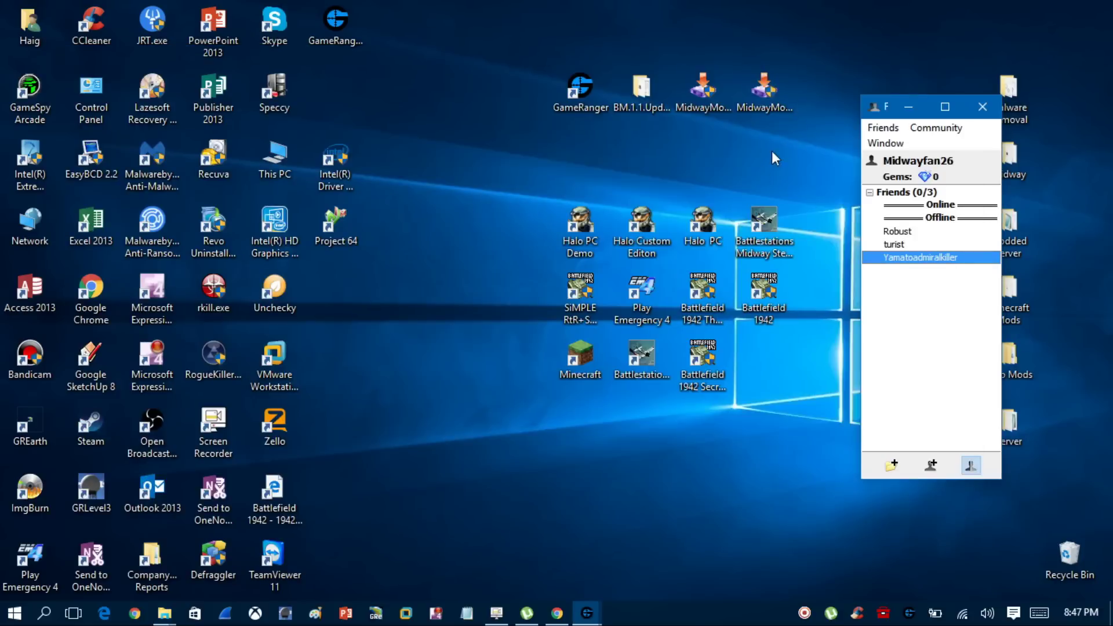
Step: Run the Midway Modders Mappack 1 installer from the desktop and agree to its license terms, proceeding to the installation directory choice
left_click(789, 114)
left_click_drag(803, 136, 672, 121)
left_click(746, 102)
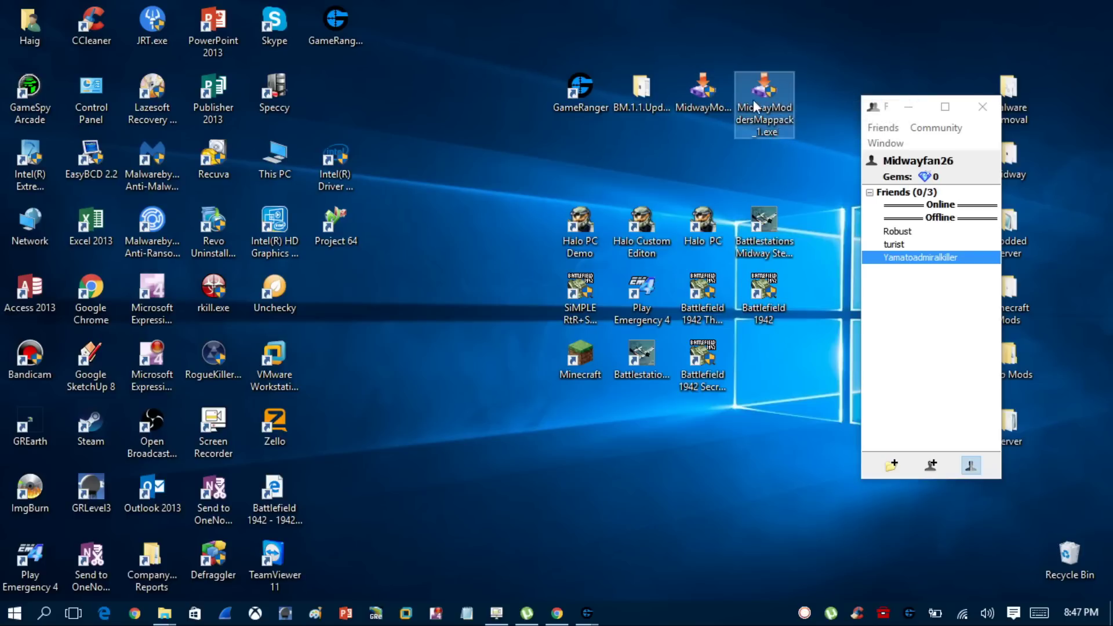
double_click(765, 92)
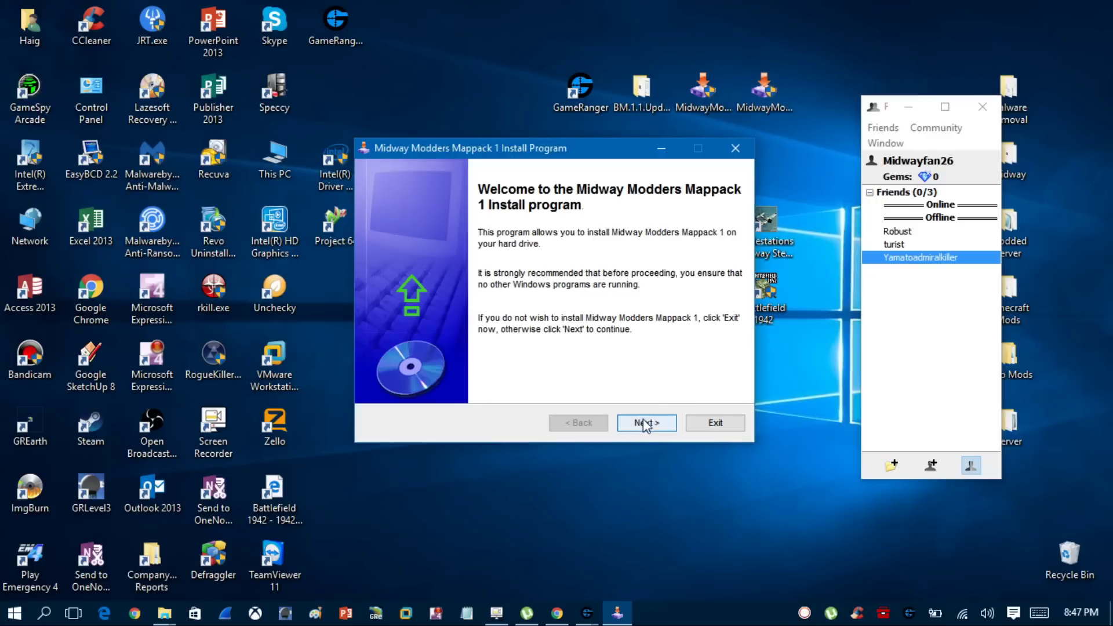
left_click(642, 422)
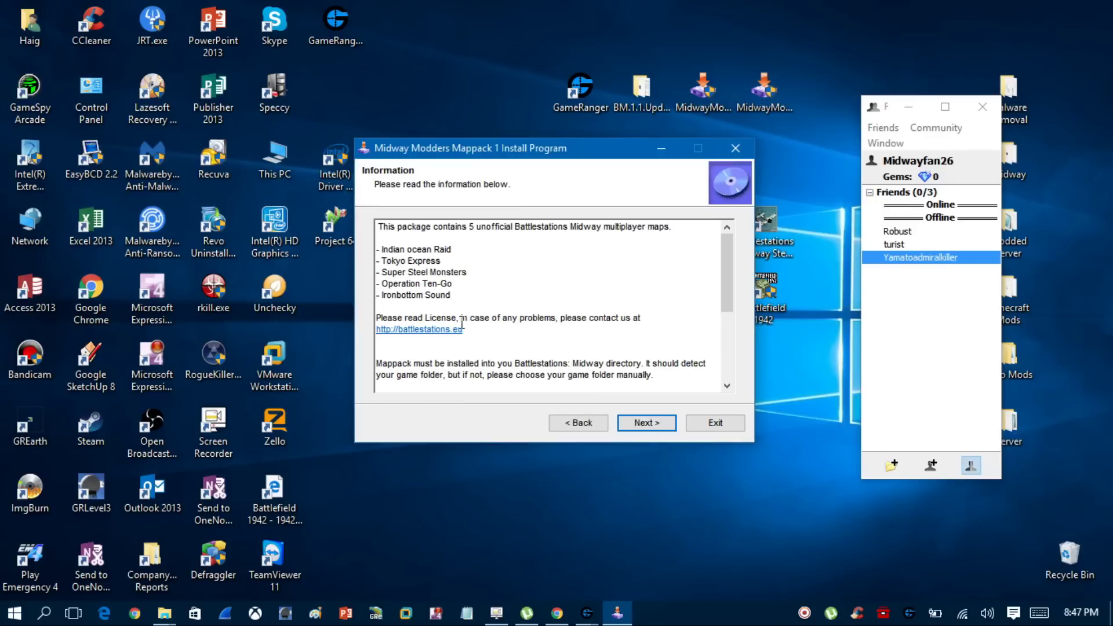
left_click(630, 421)
left_click(377, 372)
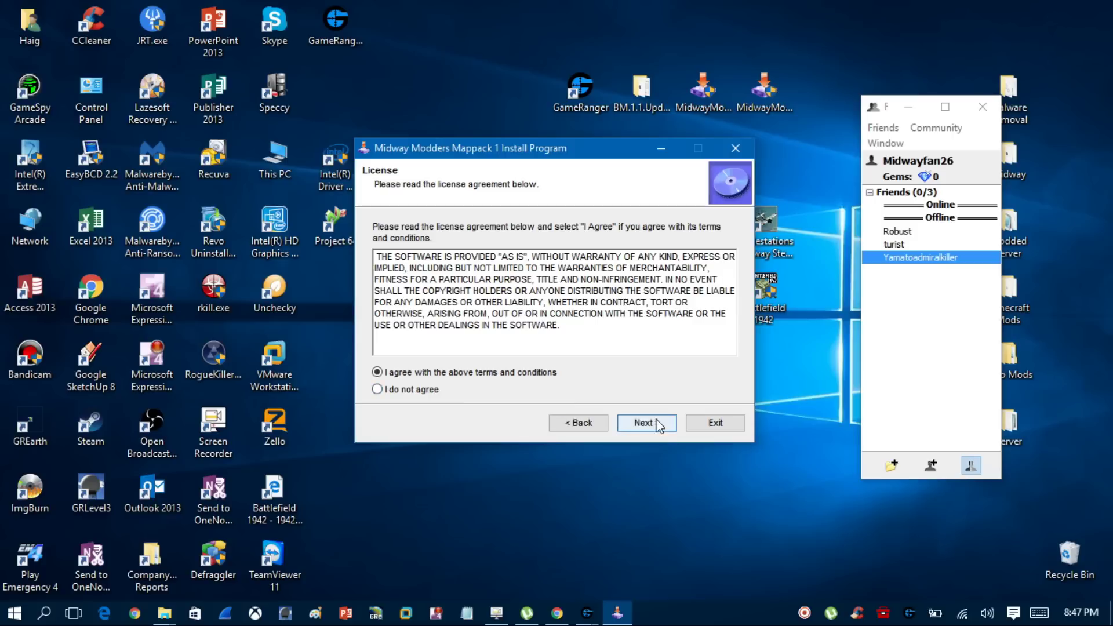
left_click(644, 422)
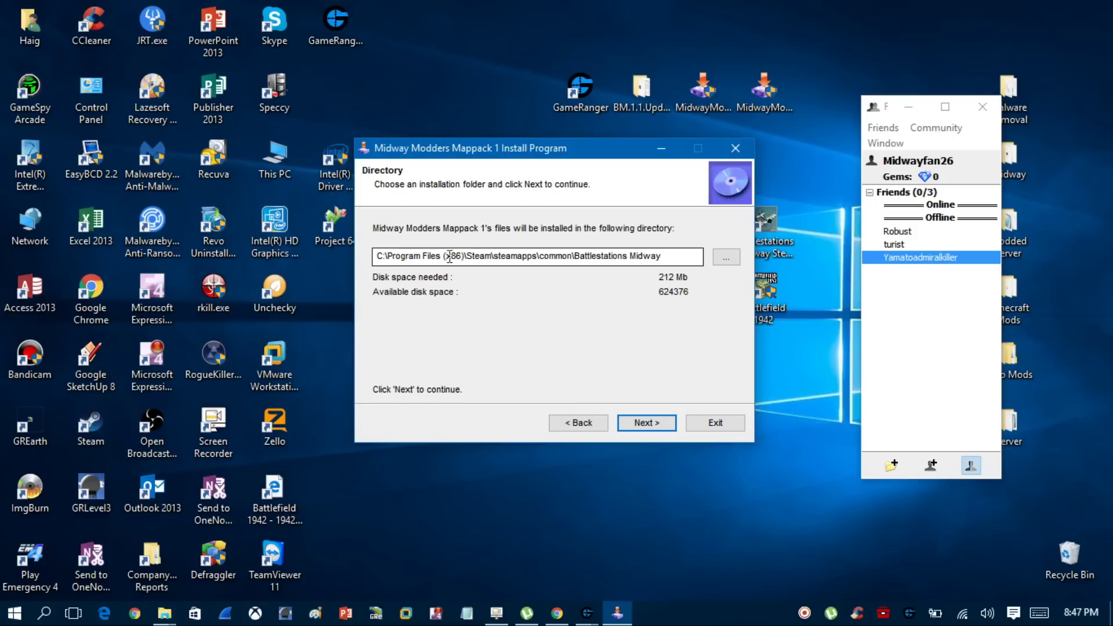
Step: Set the Mappack 1 installation directory to C:\Program Files\Battlestations Midway by browsing the local disk's folders
left_click(723, 258)
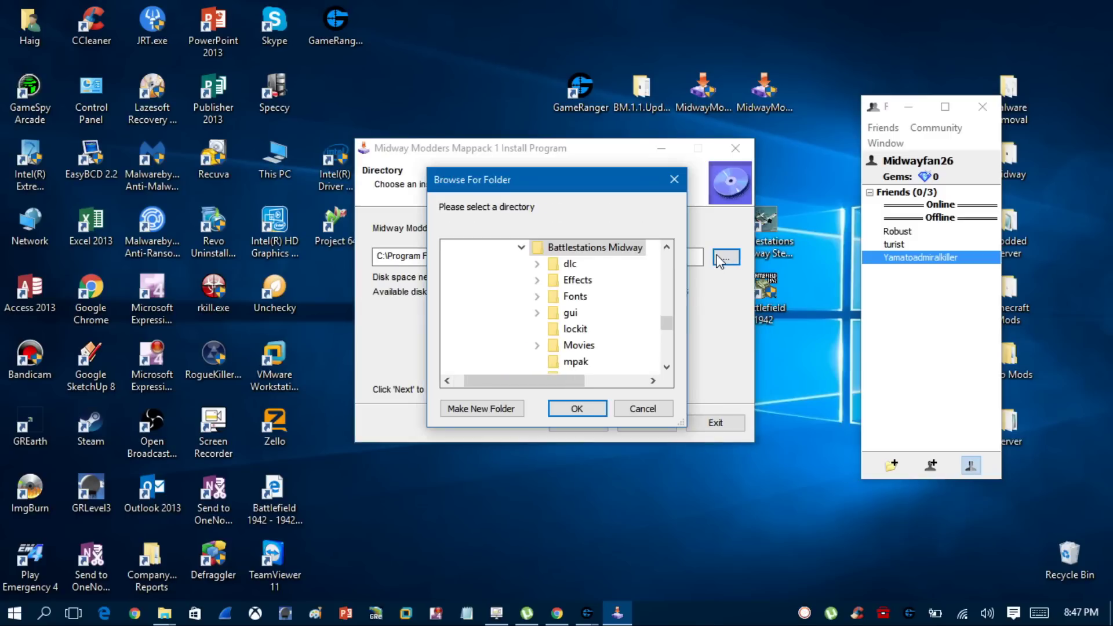
left_click(672, 182)
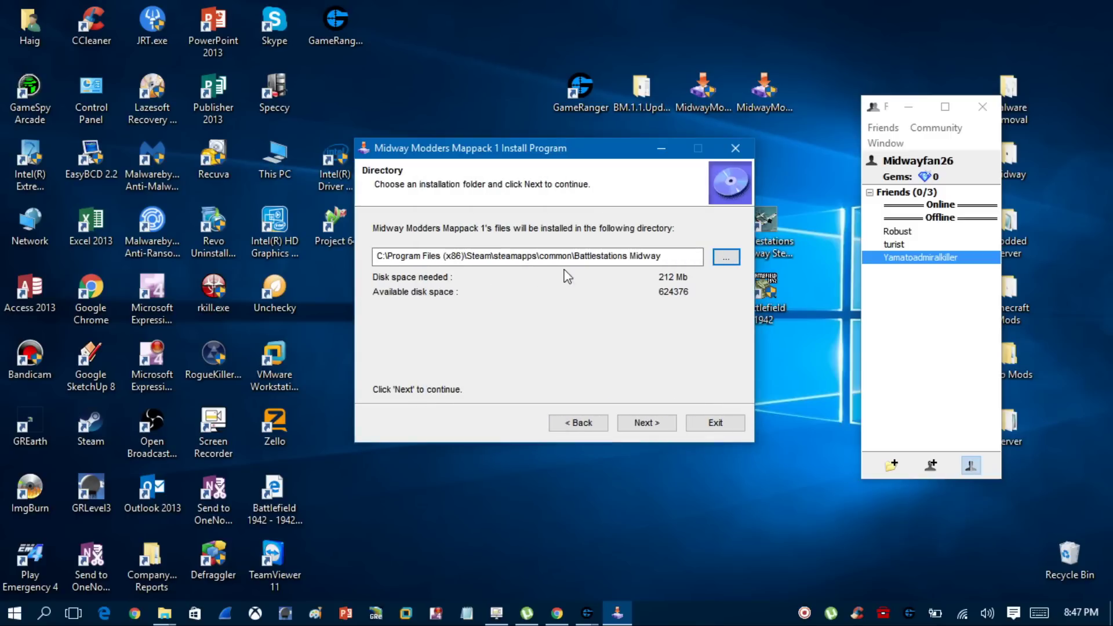
left_click(728, 260)
mouse_move(677, 269)
left_mouse_down()
mouse_move(656, 239)
mouse_move(661, 275)
left_mouse_up()
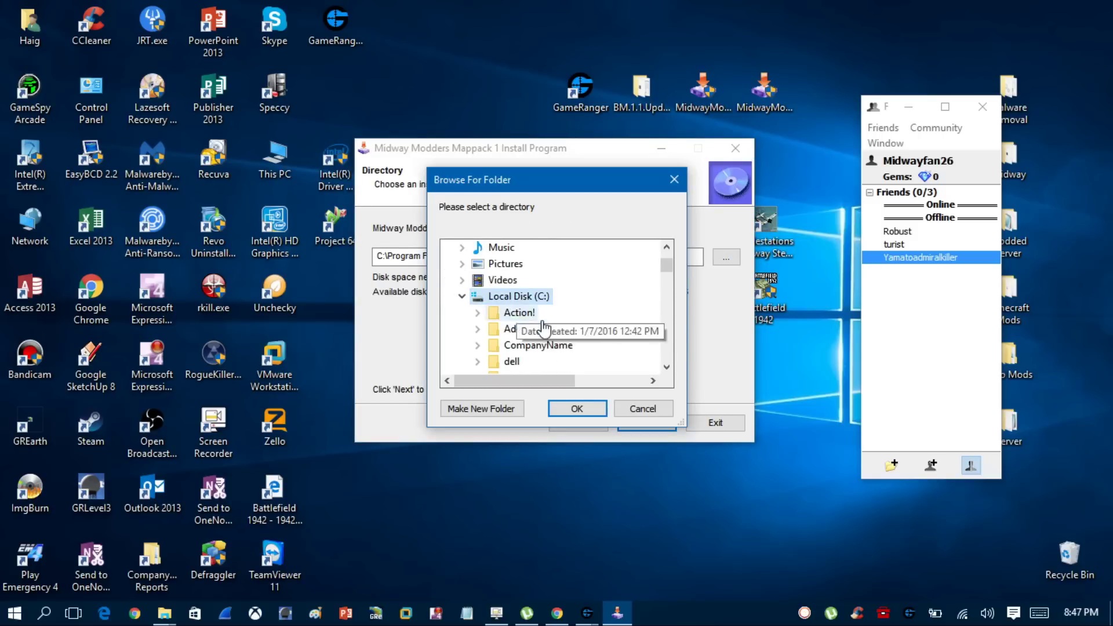
scroll(516, 325, "down", 2)
left_click(519, 329)
scroll(516, 327, "down", 1)
left_click(513, 323)
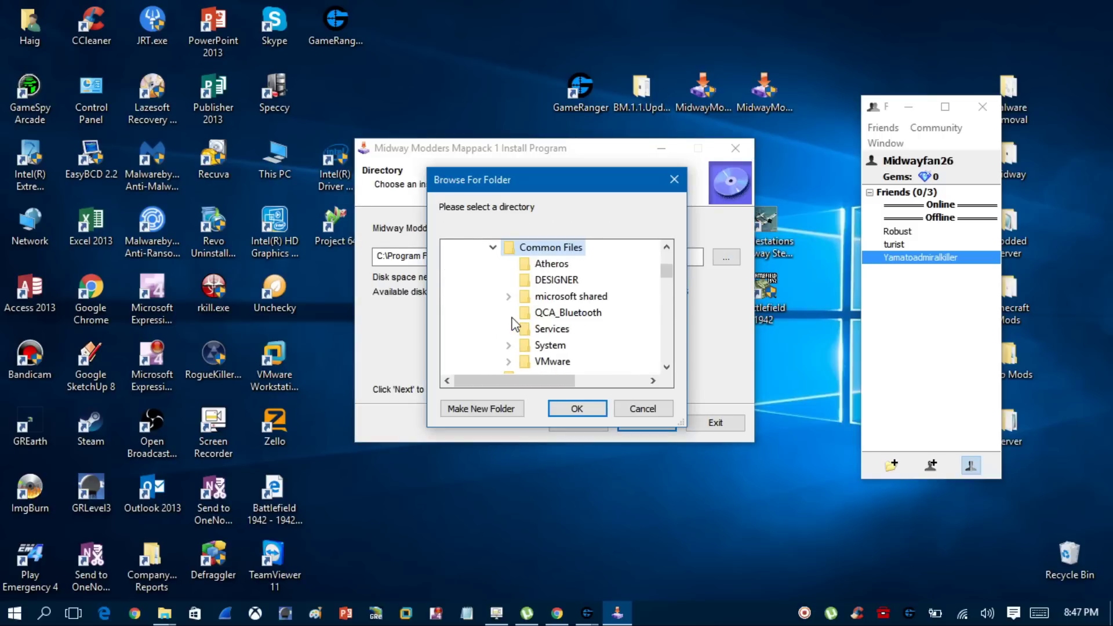
left_click(493, 249)
scroll(516, 290, "up", 3)
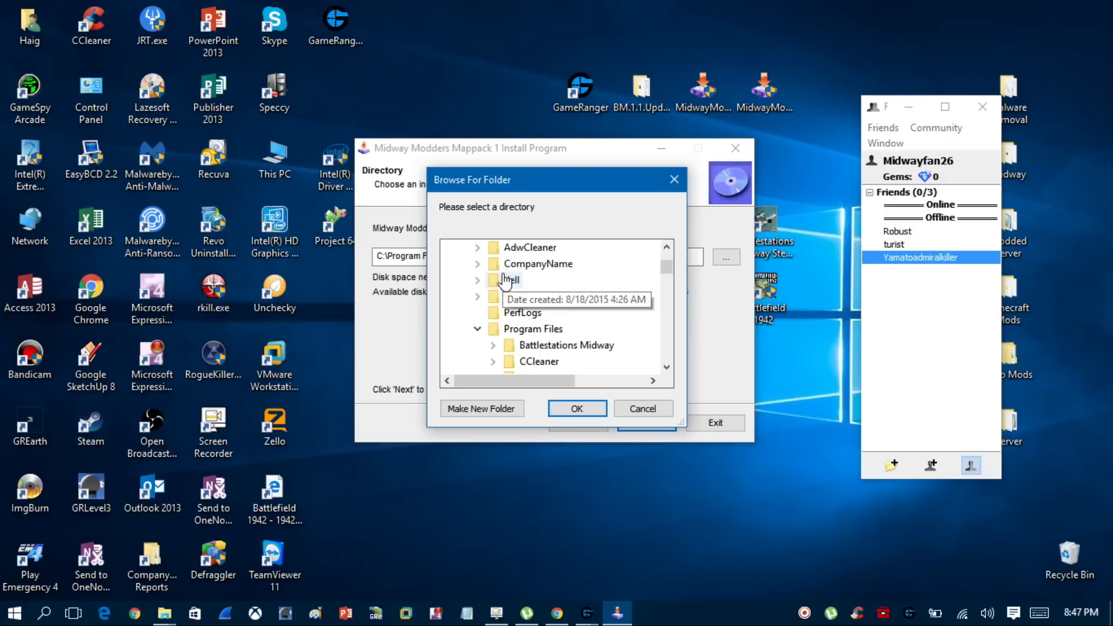
double_click(556, 346)
scroll(565, 319, "down", 4)
scroll(564, 318, "up", 5)
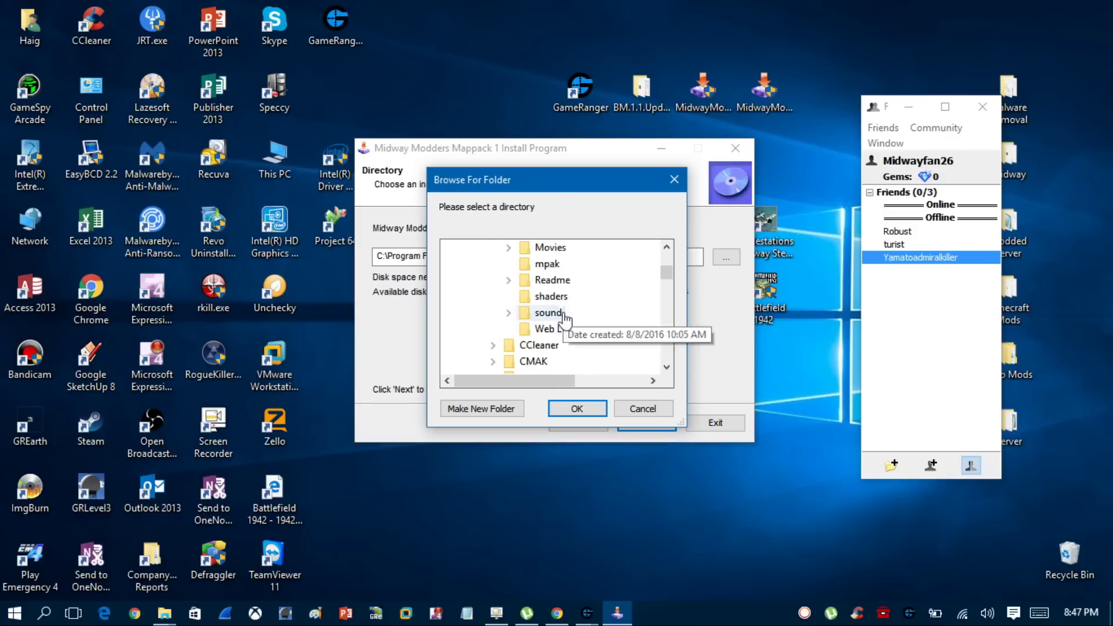
left_click(574, 408)
left_click_drag(375, 260, 590, 245)
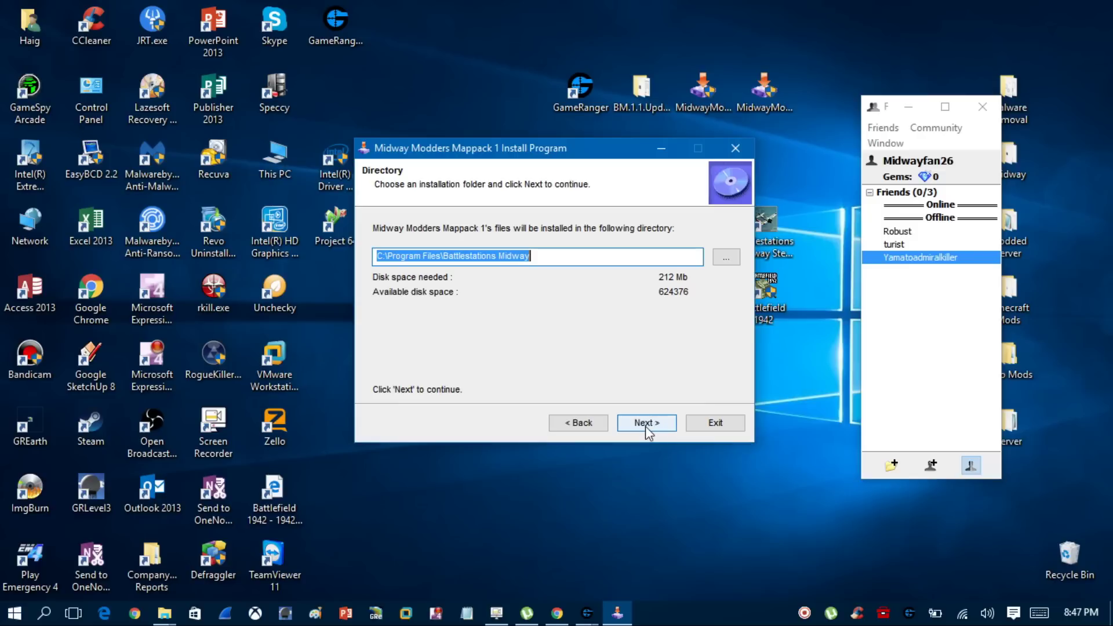
Step: Exit the Mappack 1 installer without installing the maps
left_click(729, 149)
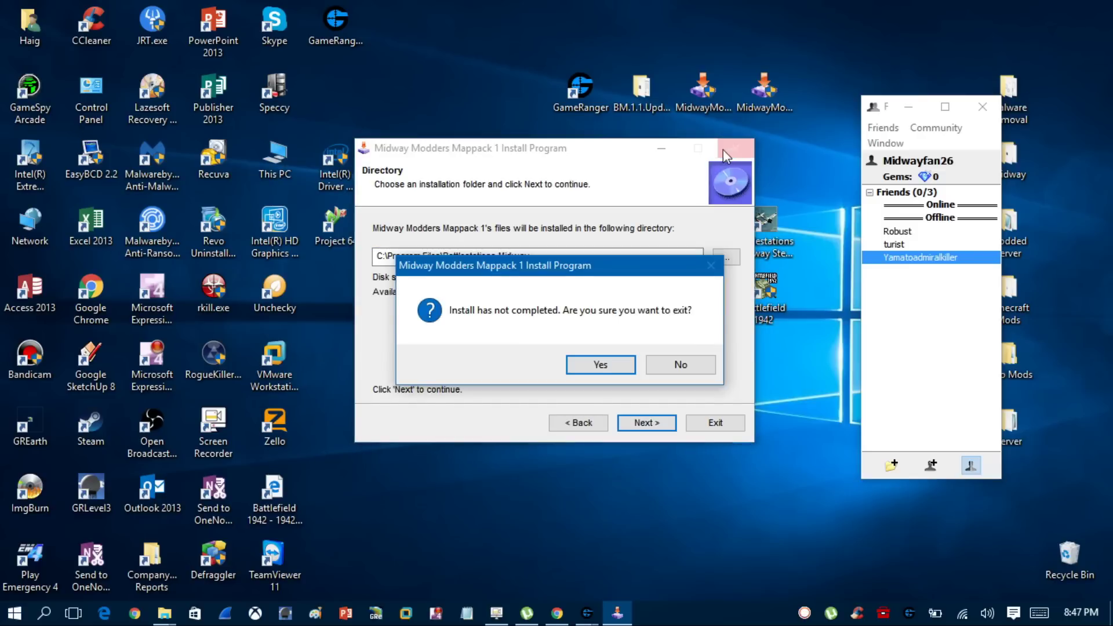
left_click(603, 367)
left_click(658, 362)
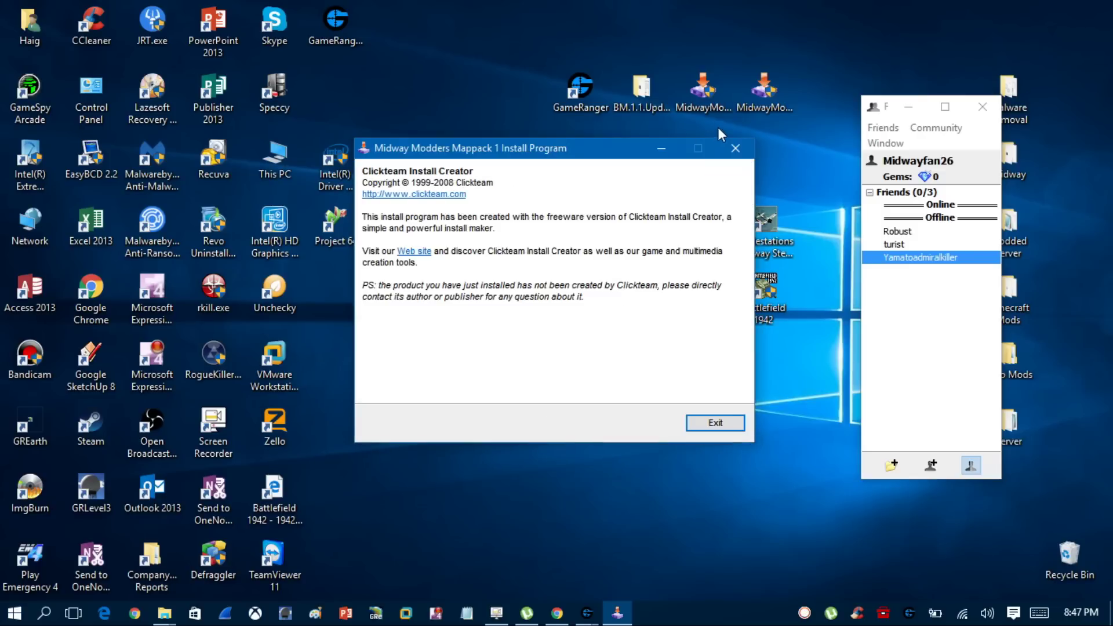
key("Return")
Step: Launch the Midway Modders Mappack 2 installer from the desktop and exit it without installing
left_click(702, 116)
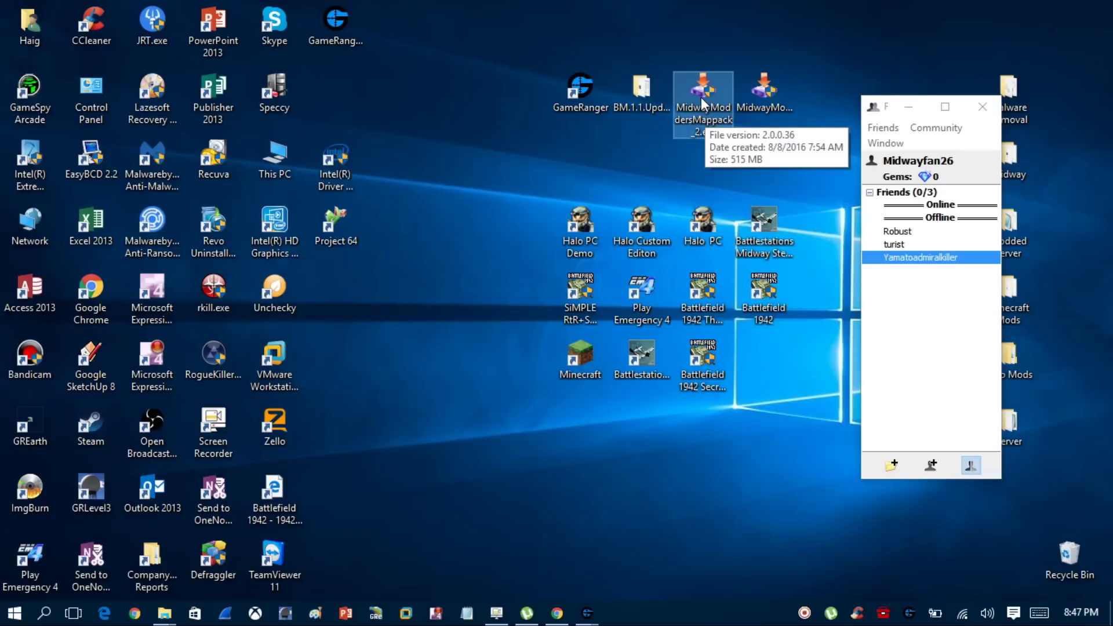
double_click(702, 104)
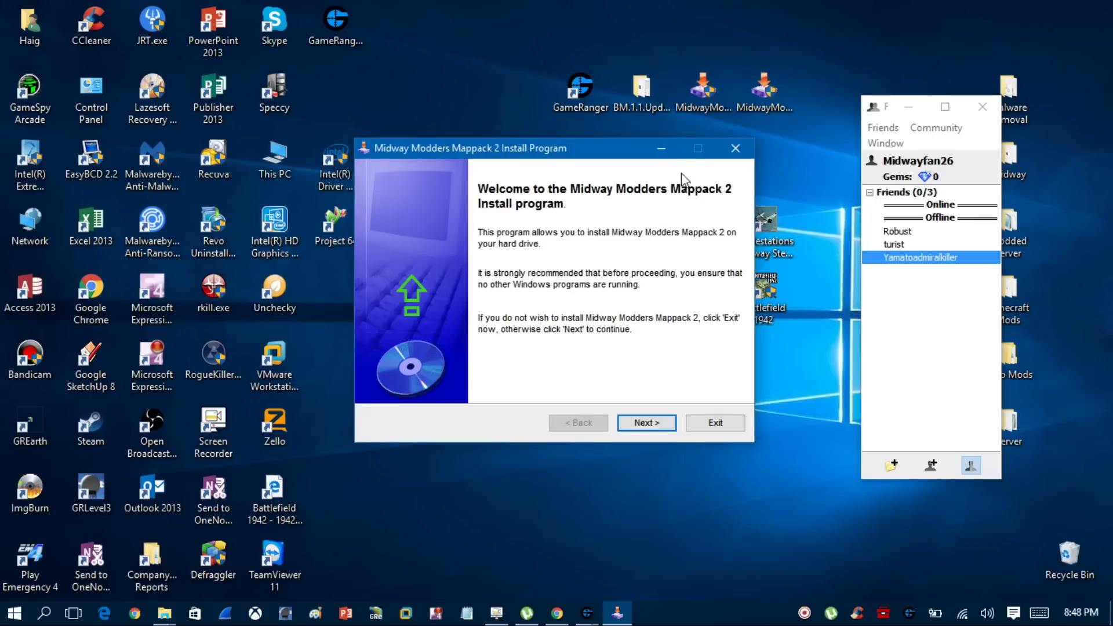
left_click(732, 145)
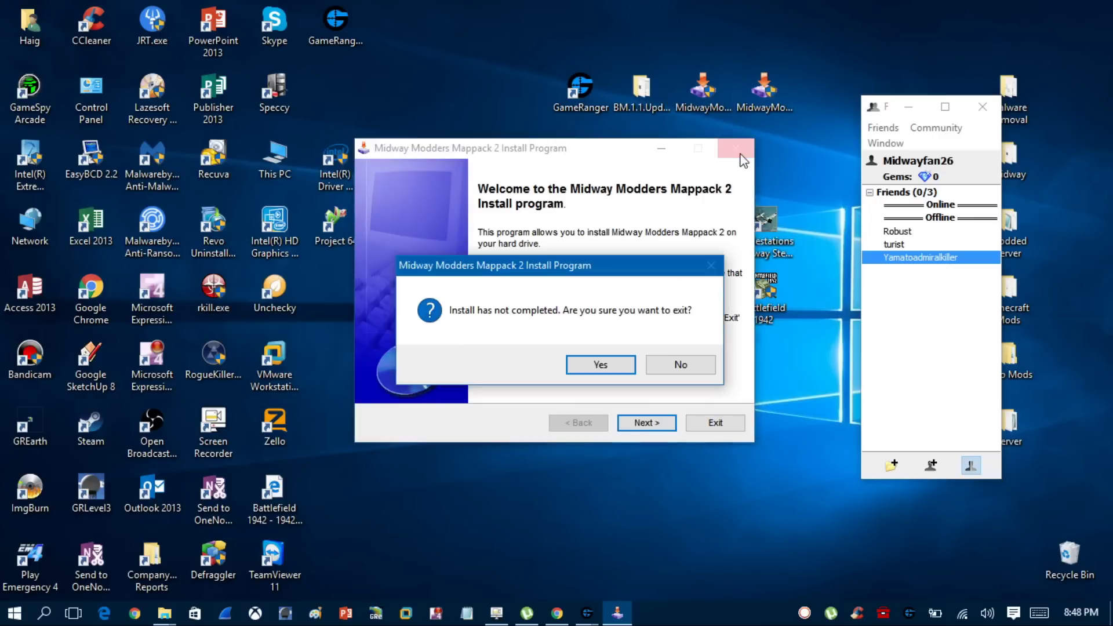
left_click(590, 365)
left_click(673, 365)
left_click(715, 423)
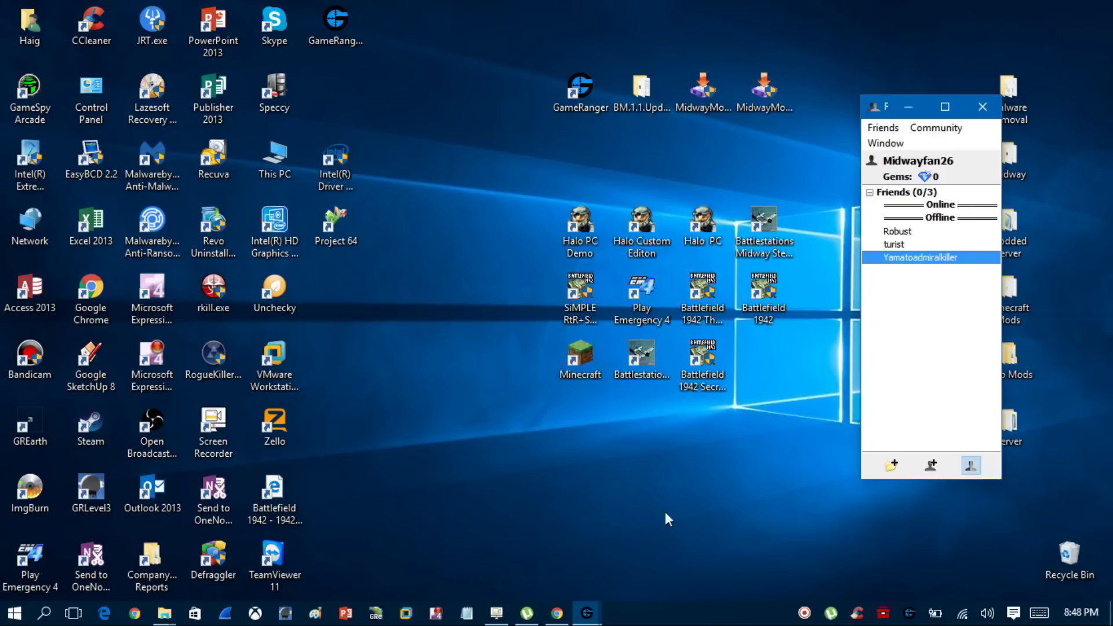
Step: Switch to GameRanger, start a new game group and include Battlestations: Midway among the games it shows
double_click(580, 87)
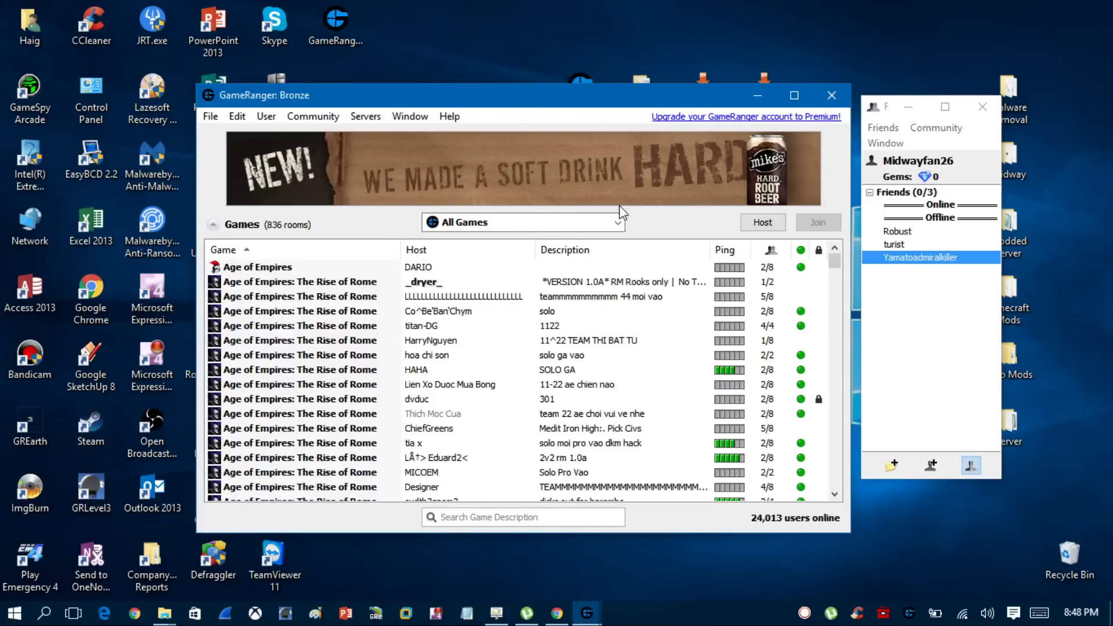
left_click(603, 222)
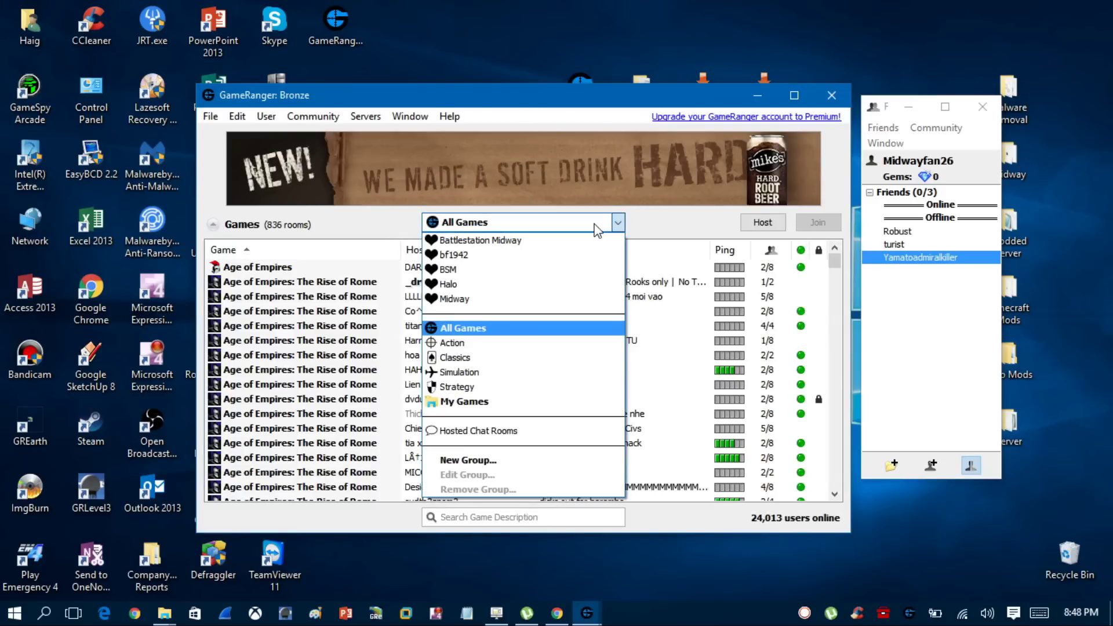
left_click(471, 460)
left_click_drag(618, 264, 618, 316)
left_click_drag(619, 330, 616, 317)
scroll(571, 340, "down", 4)
scroll(571, 346, "down", 20)
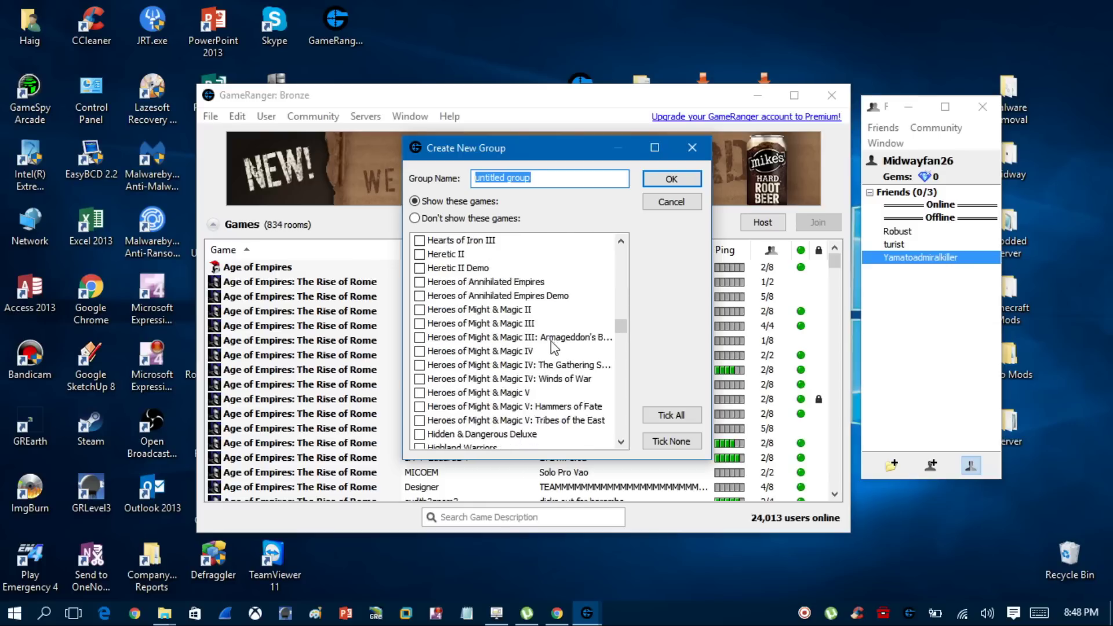
scroll(518, 355, "down", 15)
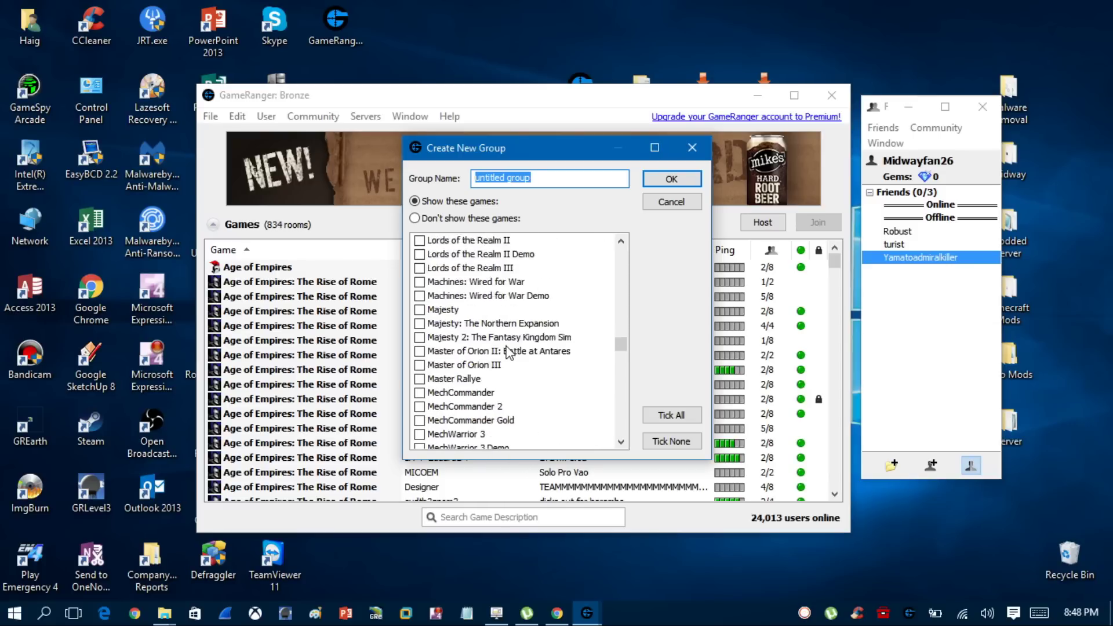
left_click_drag(621, 352, 618, 254)
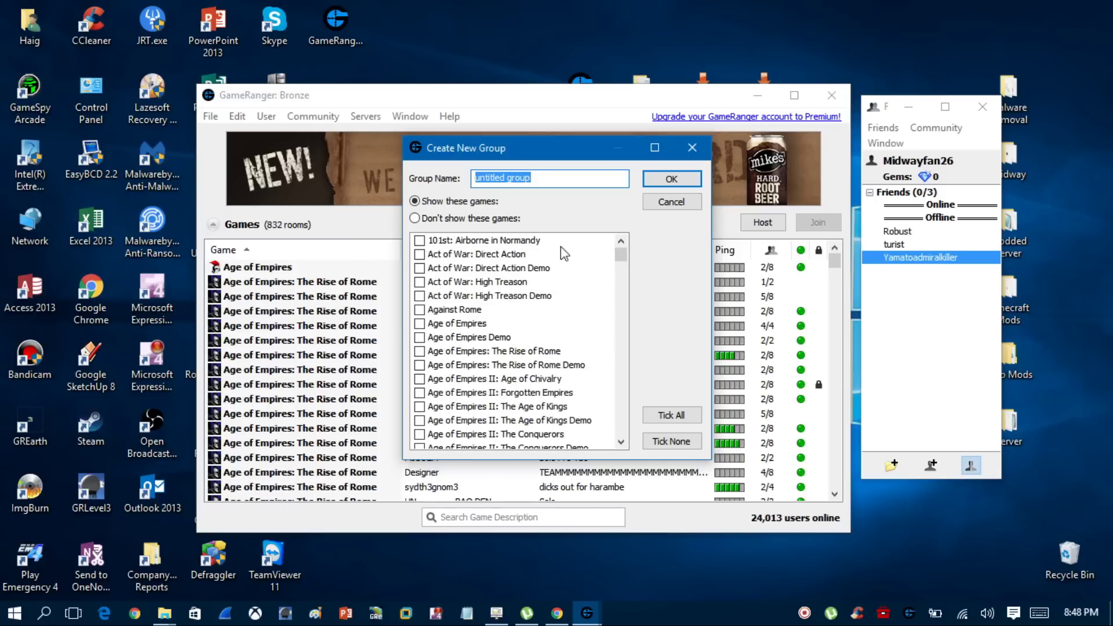
scroll(514, 291, "down", 20)
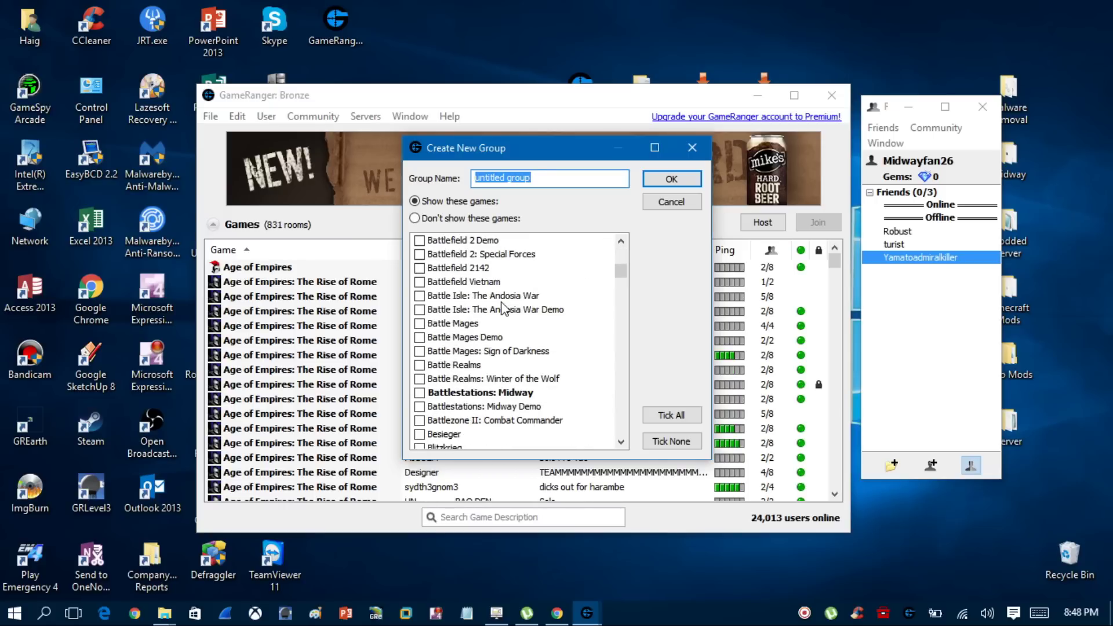
left_click(420, 393)
Step: Name the new group Midway Server and create it
type("Midway")
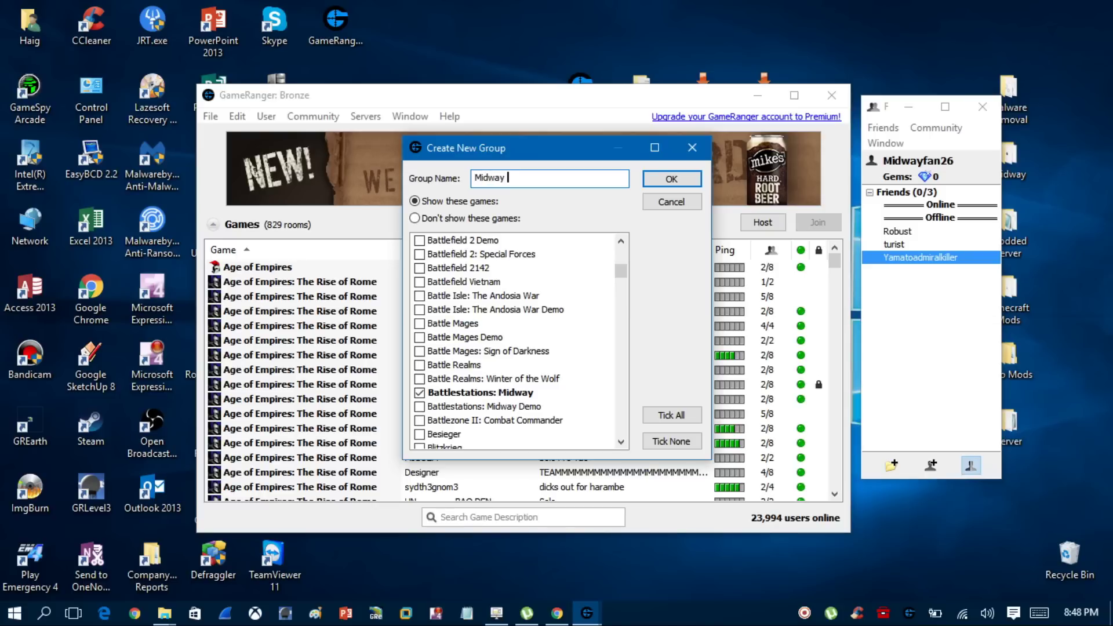
type(" Server")
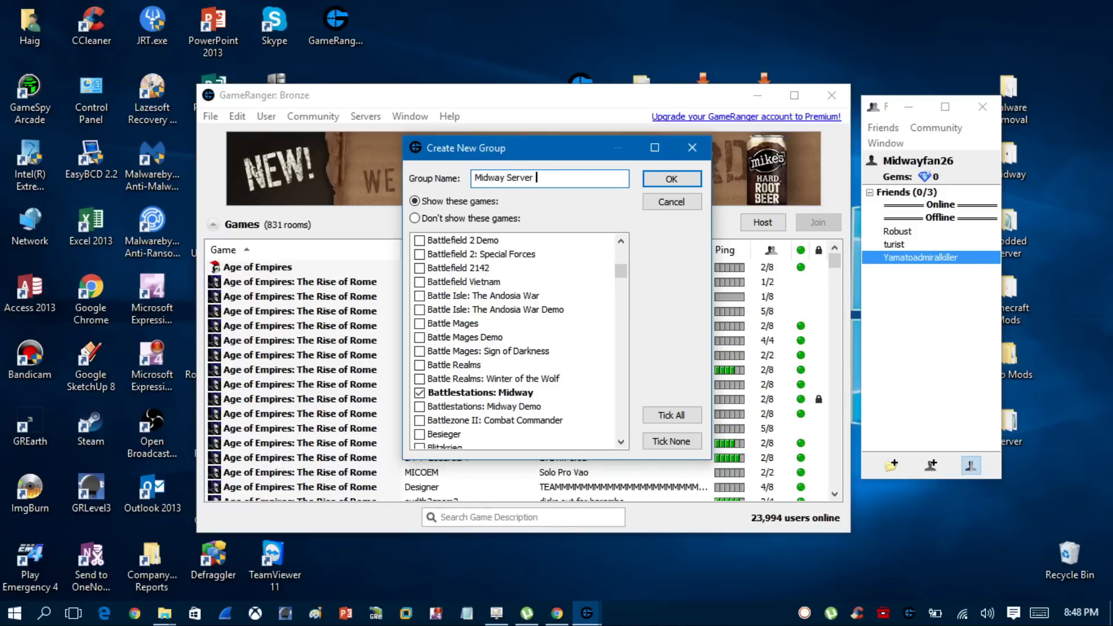
left_click(674, 177)
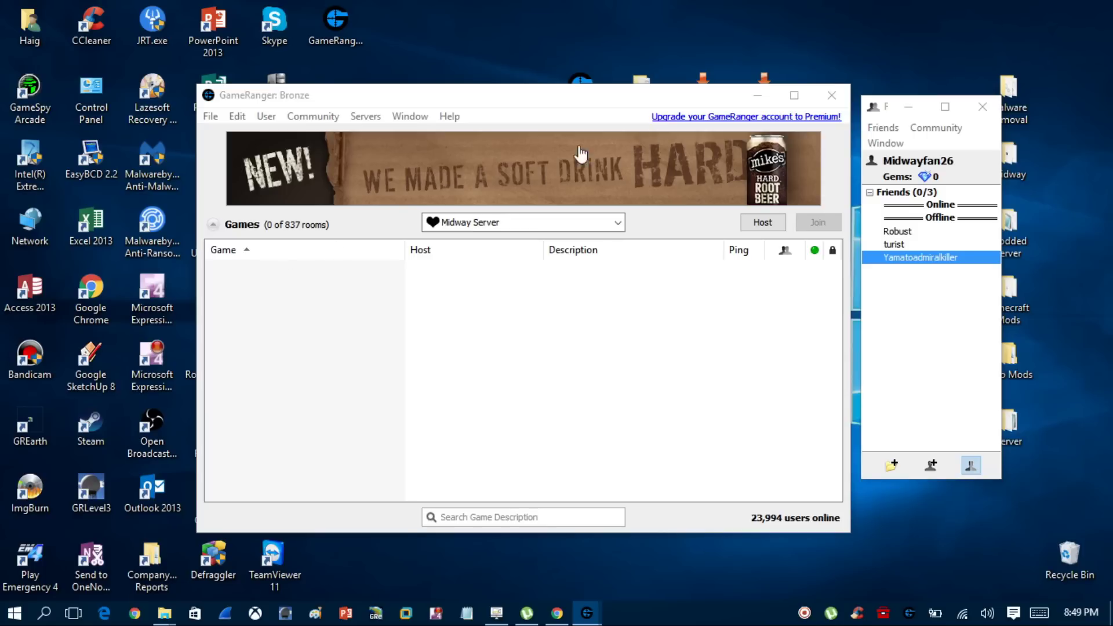
Step: Host a Battlestations: Midway room for up to 8 players with the description Come play midway
mouse_move(458, 105)
left_mouse_down()
mouse_move(480, 182)
mouse_move(474, 92)
left_mouse_up()
left_click(778, 210)
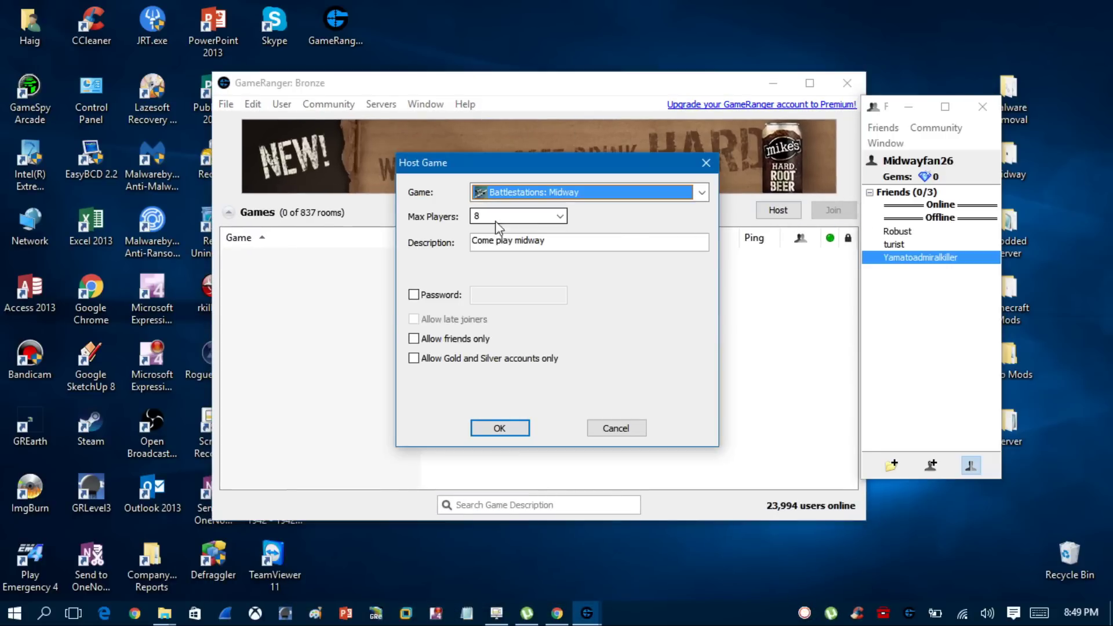
left_click(522, 191)
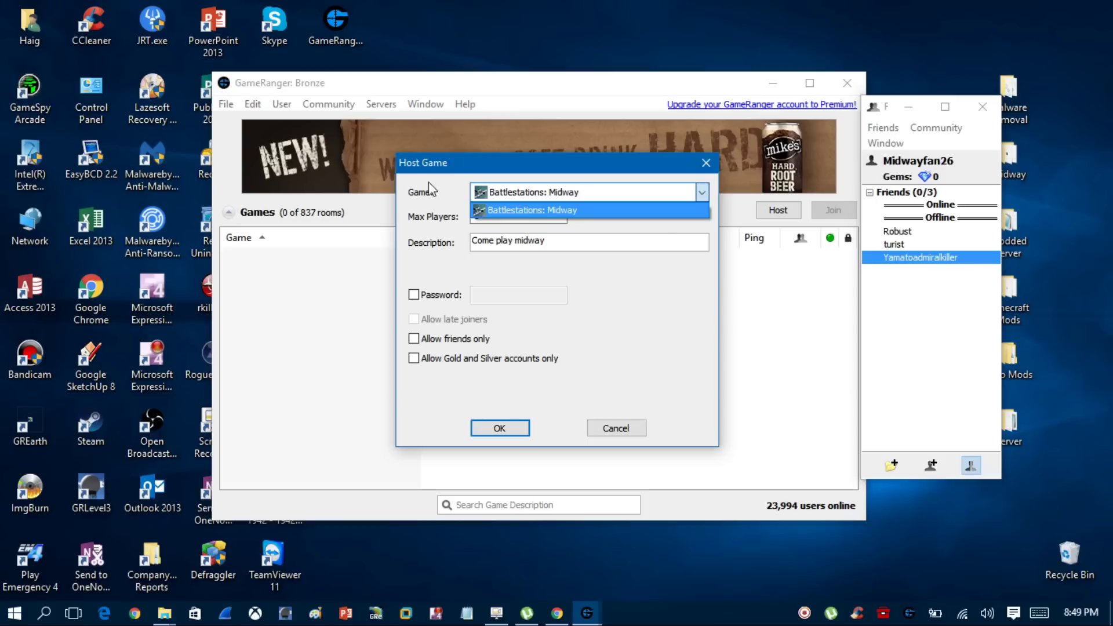
left_click(532, 210)
left_click(513, 216)
left_click(487, 298)
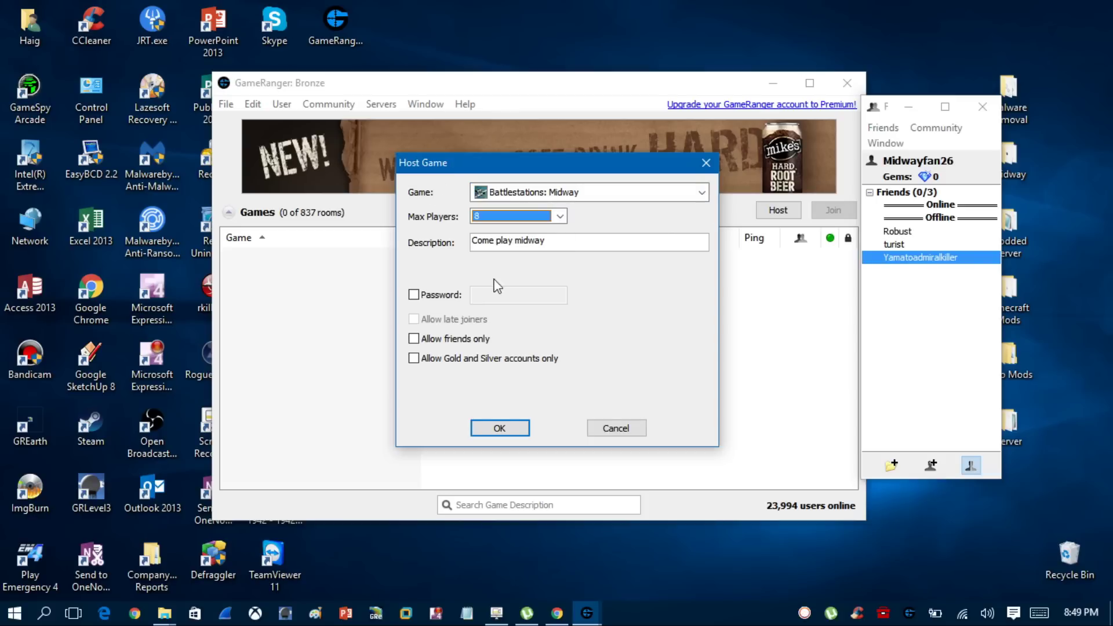
left_click(500, 429)
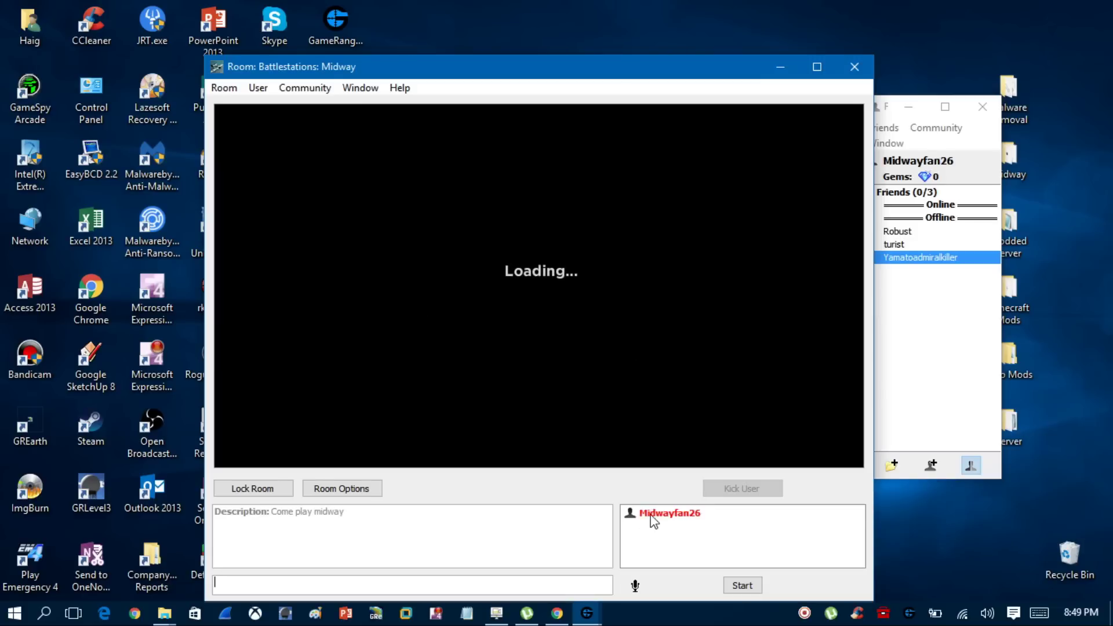
Step: View the user profile from the game room and close it without changing anything
left_click(765, 513)
left_click(258, 90)
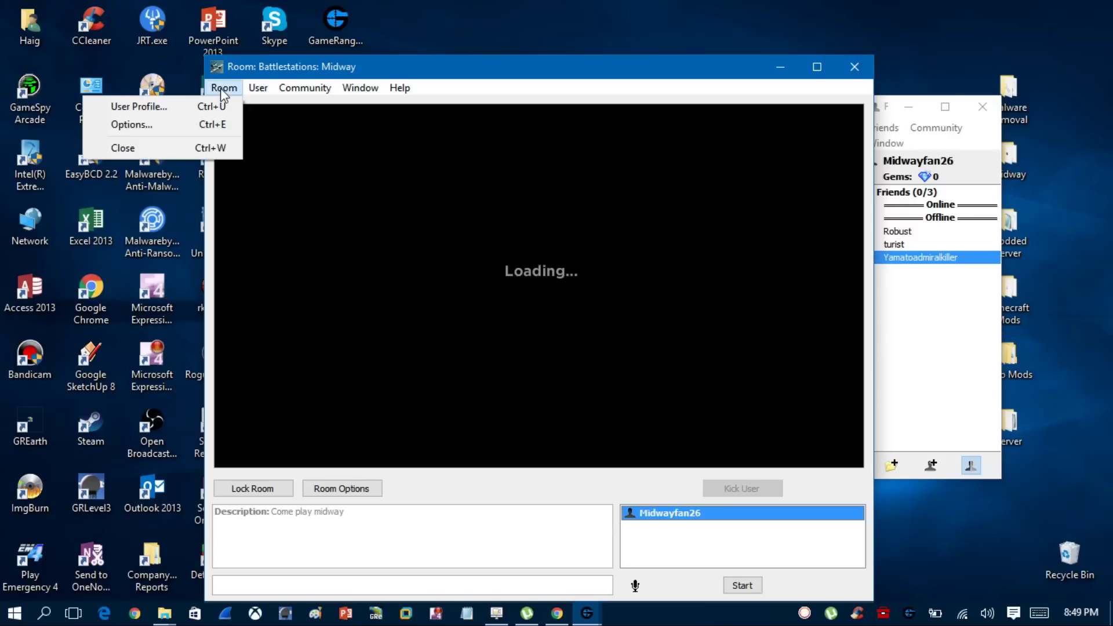
left_click(212, 105)
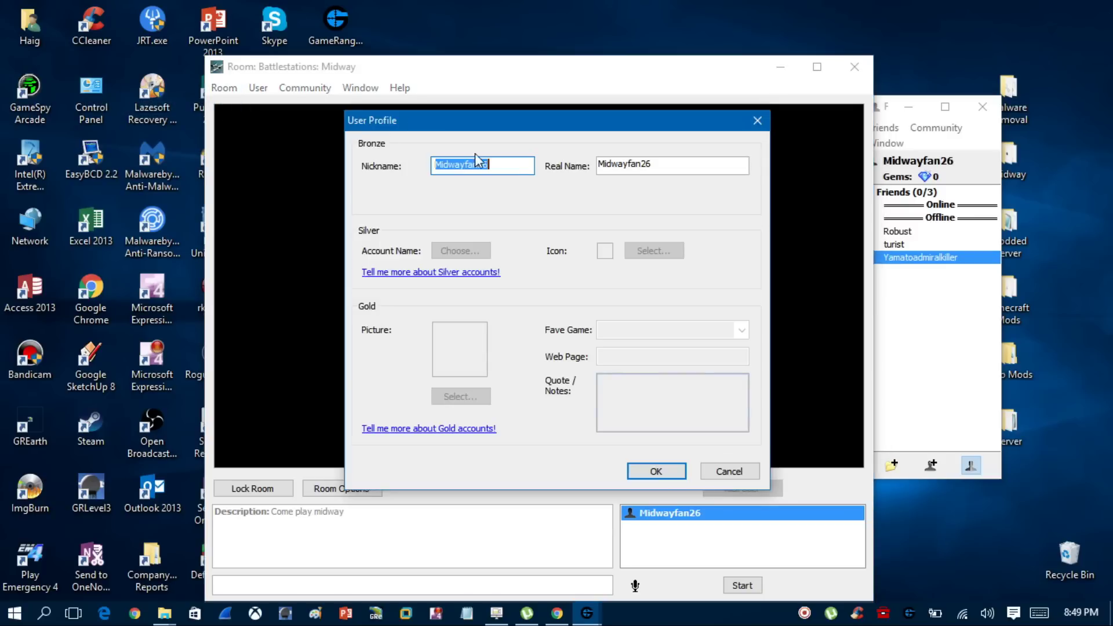
left_click(758, 121)
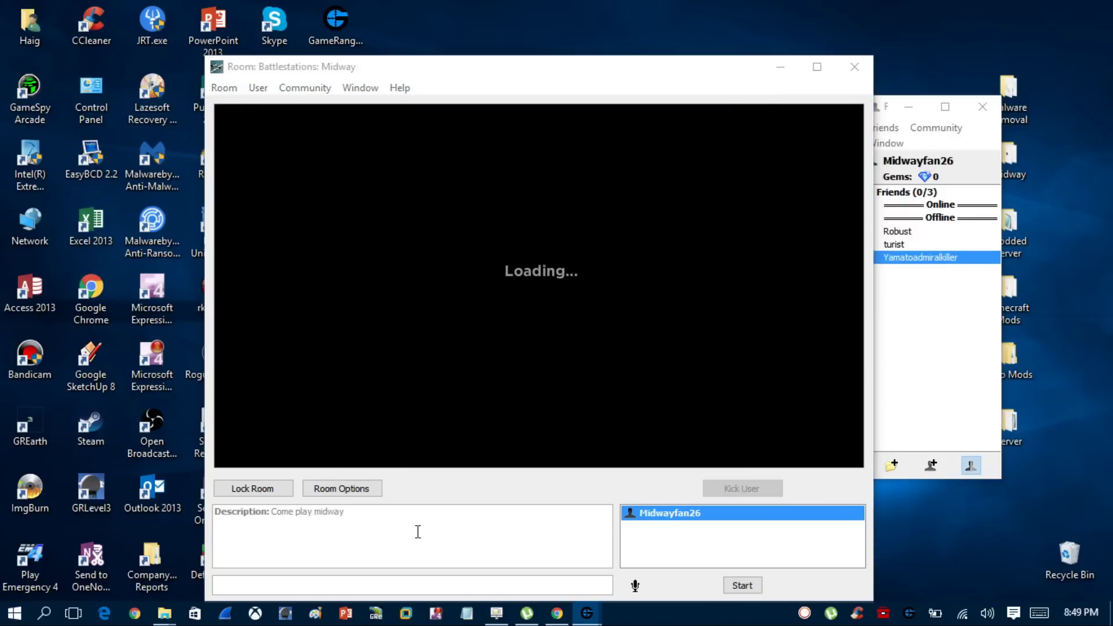
left_click(745, 74)
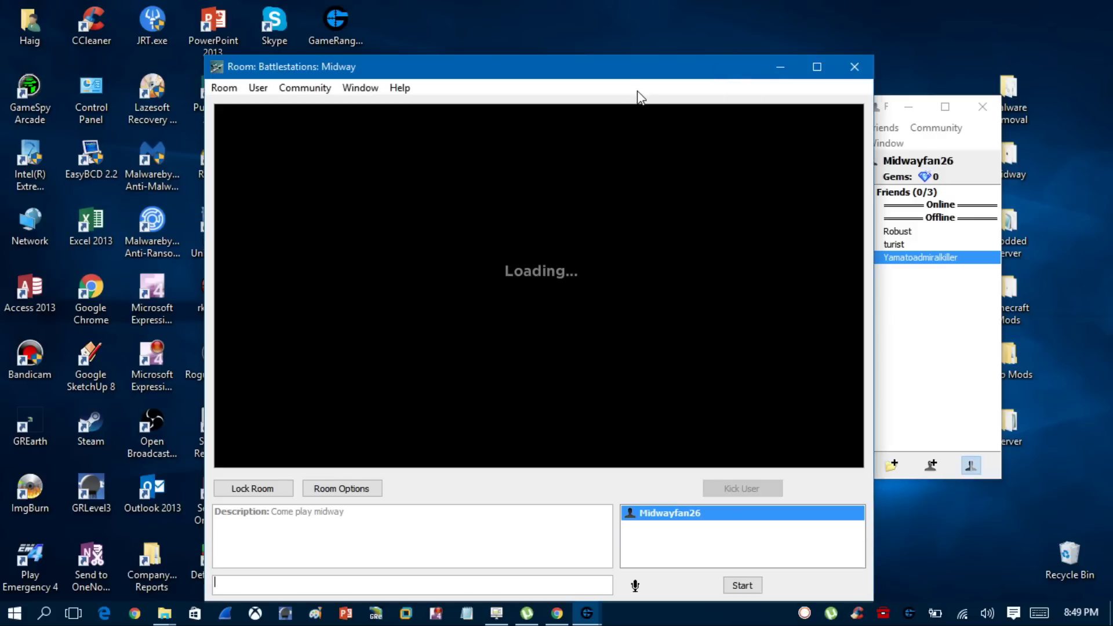
Step: Move the room window aside, select the hosted game in the Midway Server list and reopen its room from there
left_click_drag(559, 68, 545, 346)
left_click(384, 260)
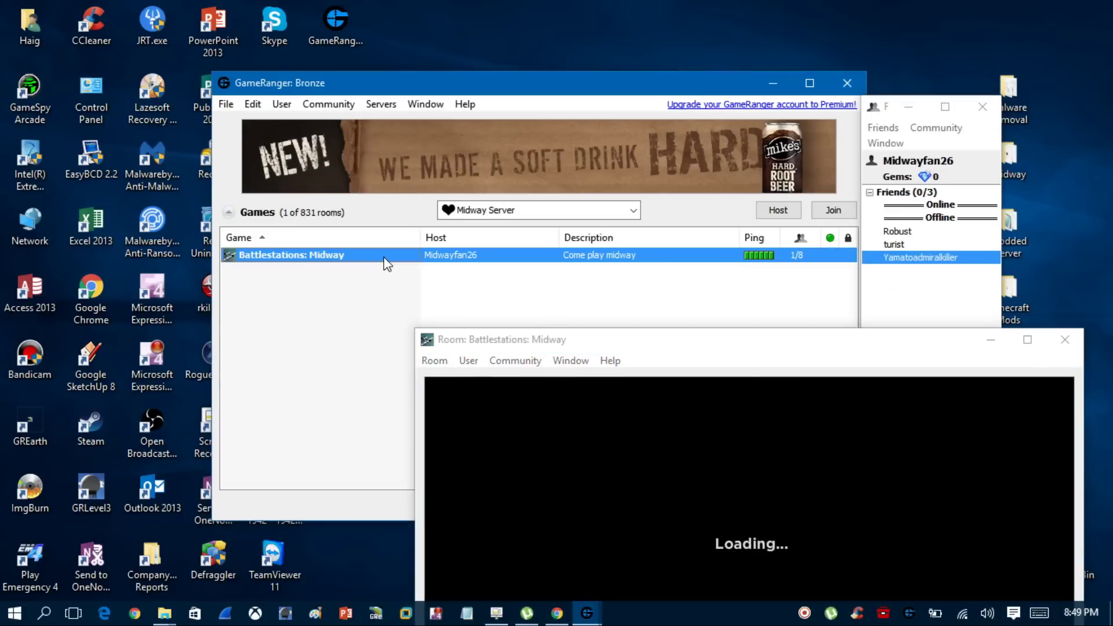
left_click_drag(337, 76, 222, 26)
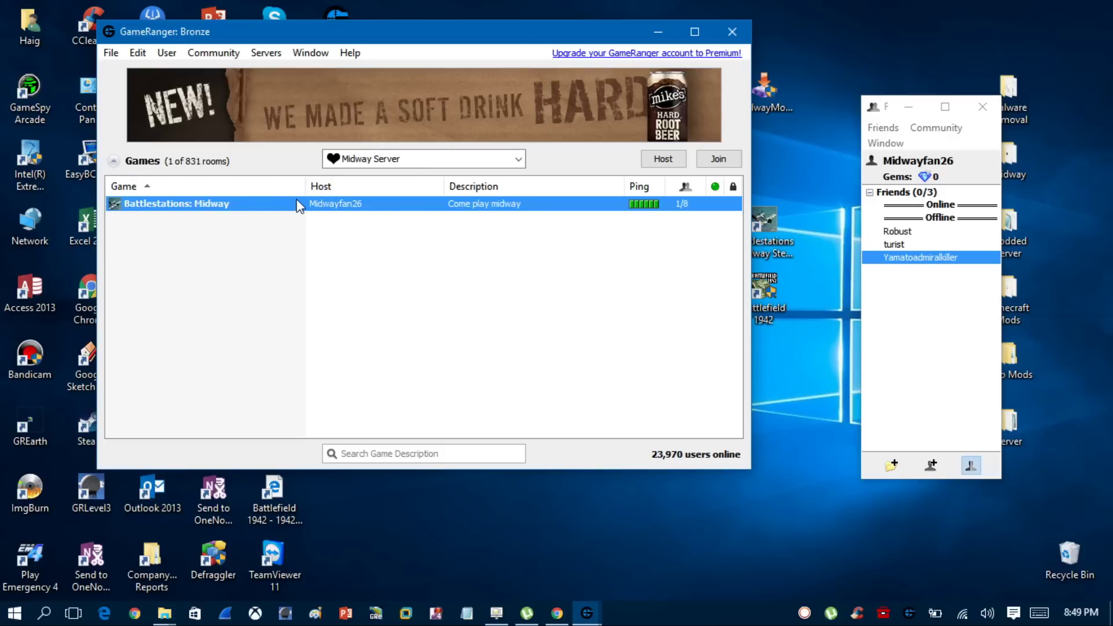
double_click(215, 205)
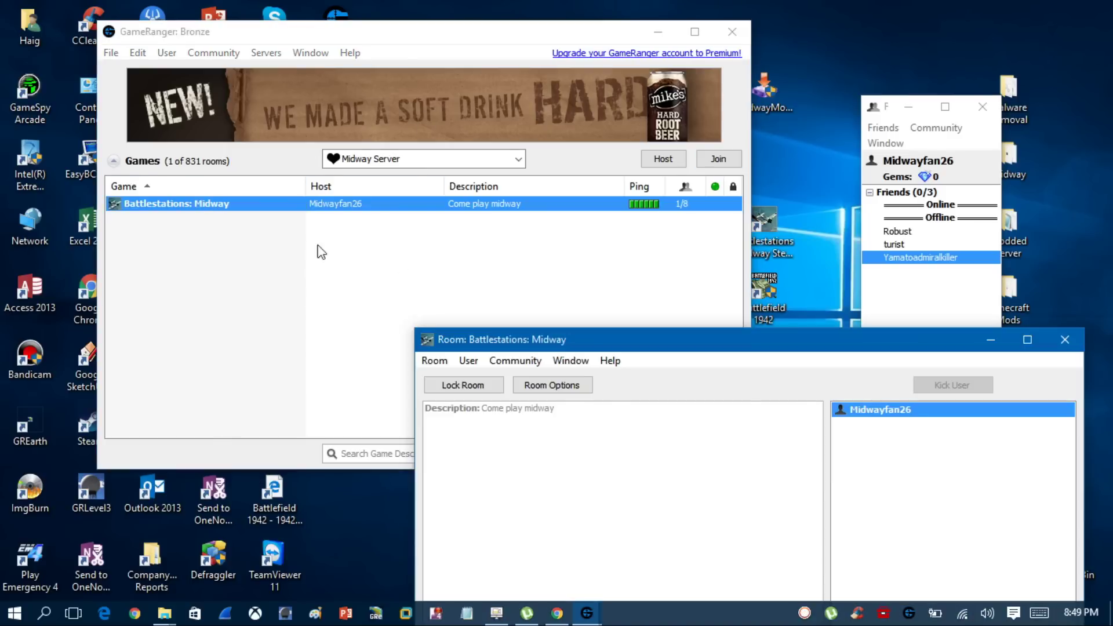
left_click_drag(515, 339, 333, 88)
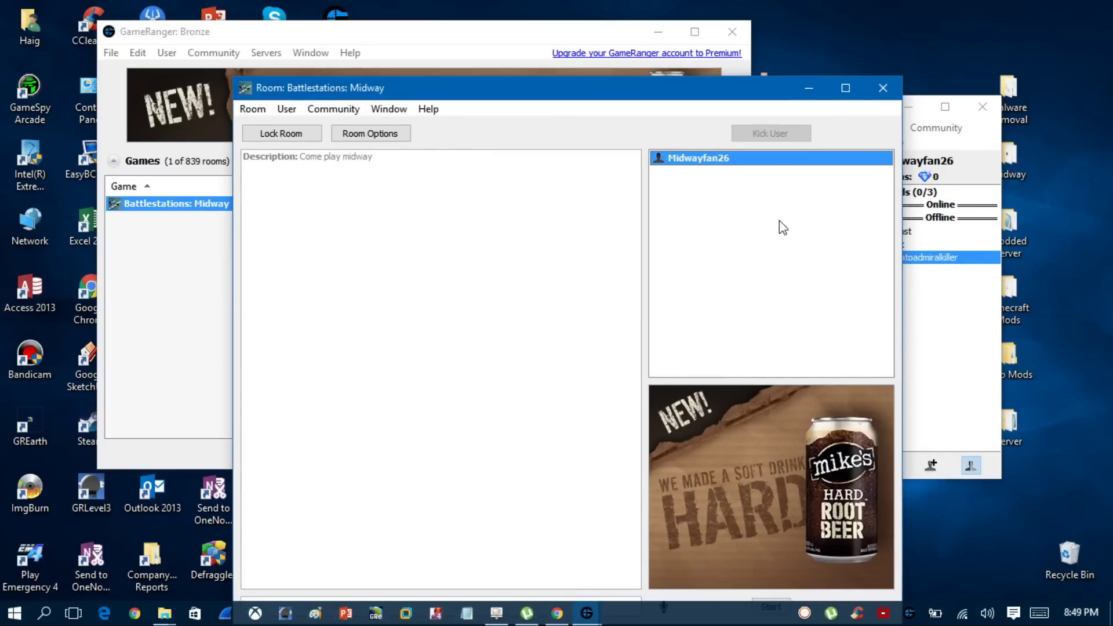
left_click_drag(660, 99, 644, 33)
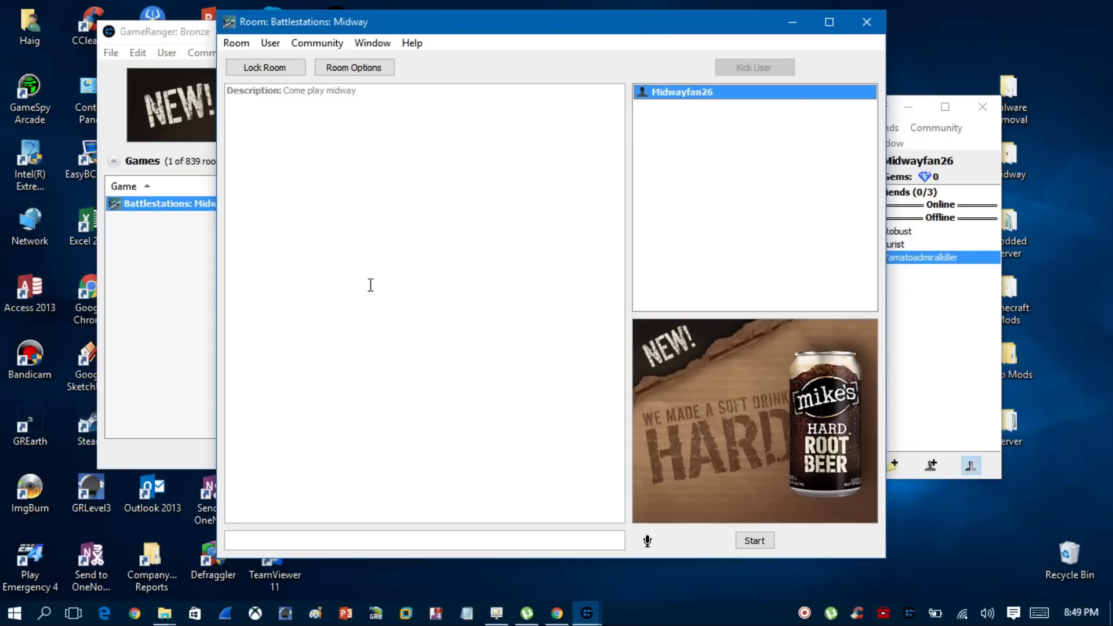
Step: Try to start the game from the Battlestations: Midway room and dismiss the resulting notice
left_click(747, 545)
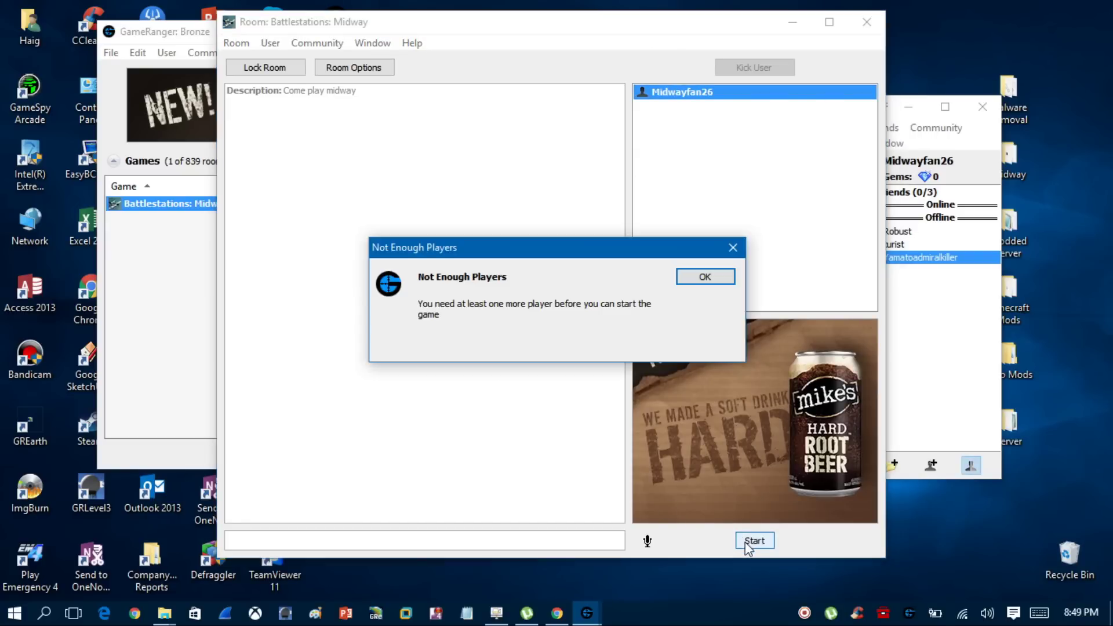
left_click(732, 250)
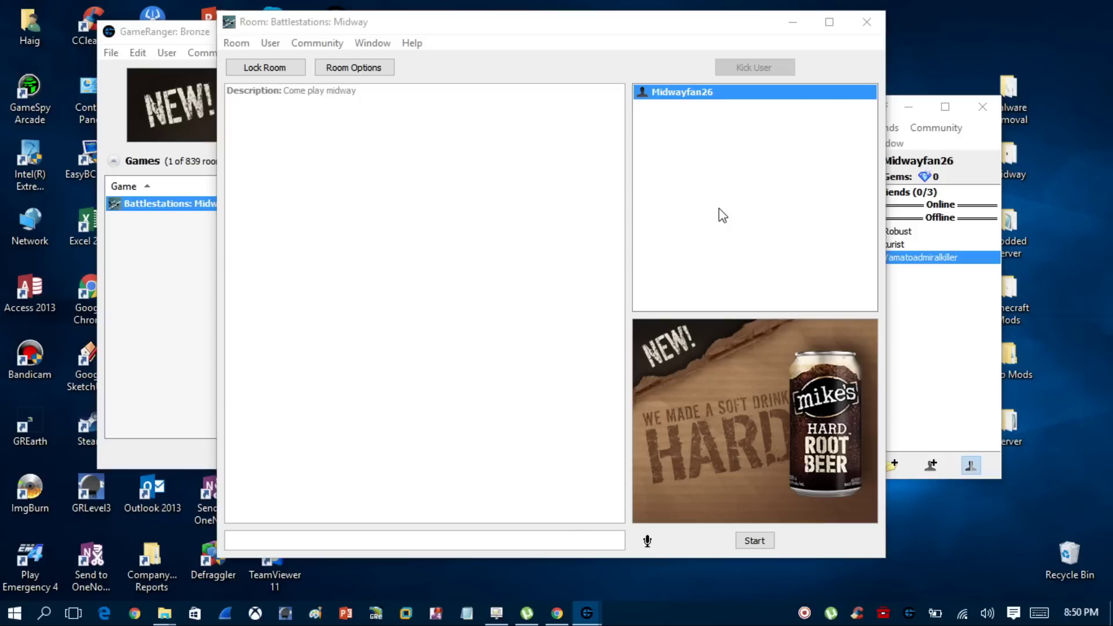
left_click(179, 231)
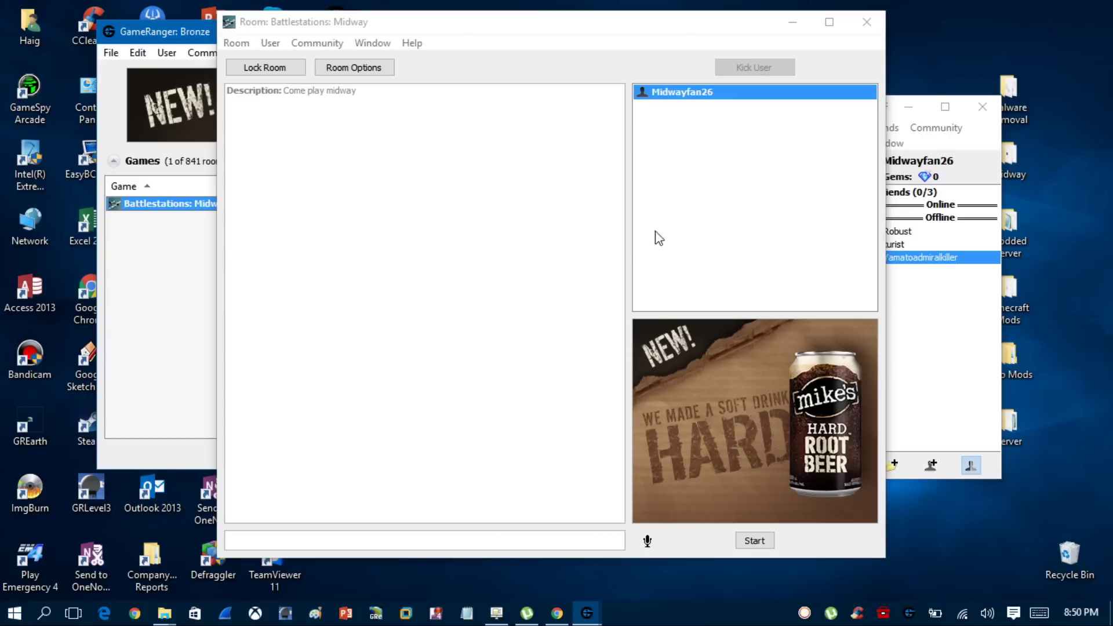
left_click(709, 152)
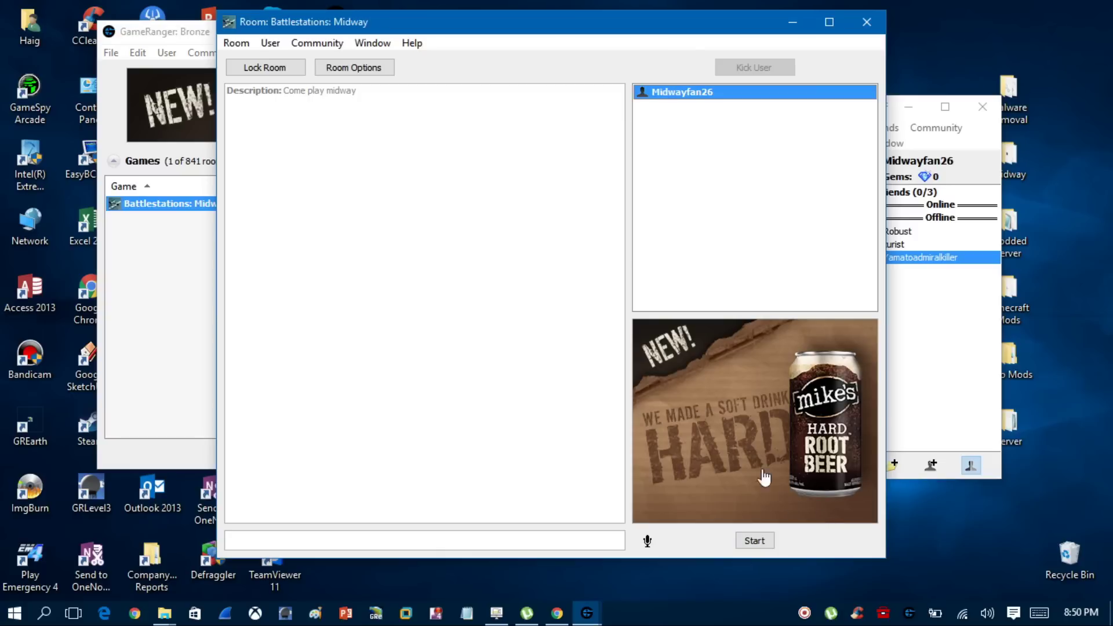
Step: Close the game room and the main GameRanger window, and make the Friends window taller
left_click(872, 29)
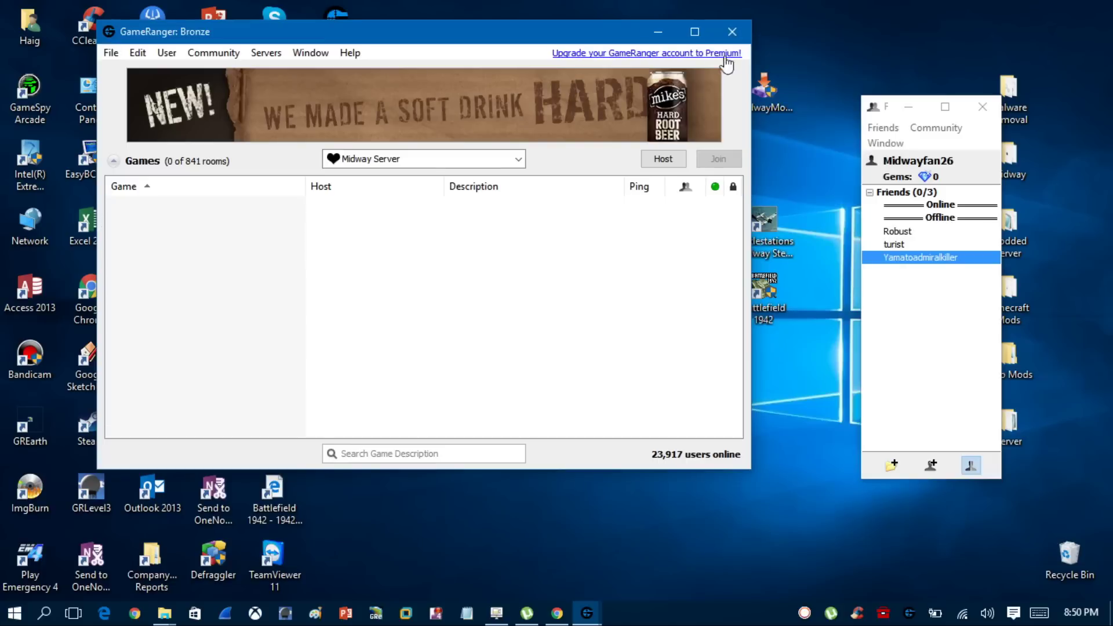
left_click(736, 33)
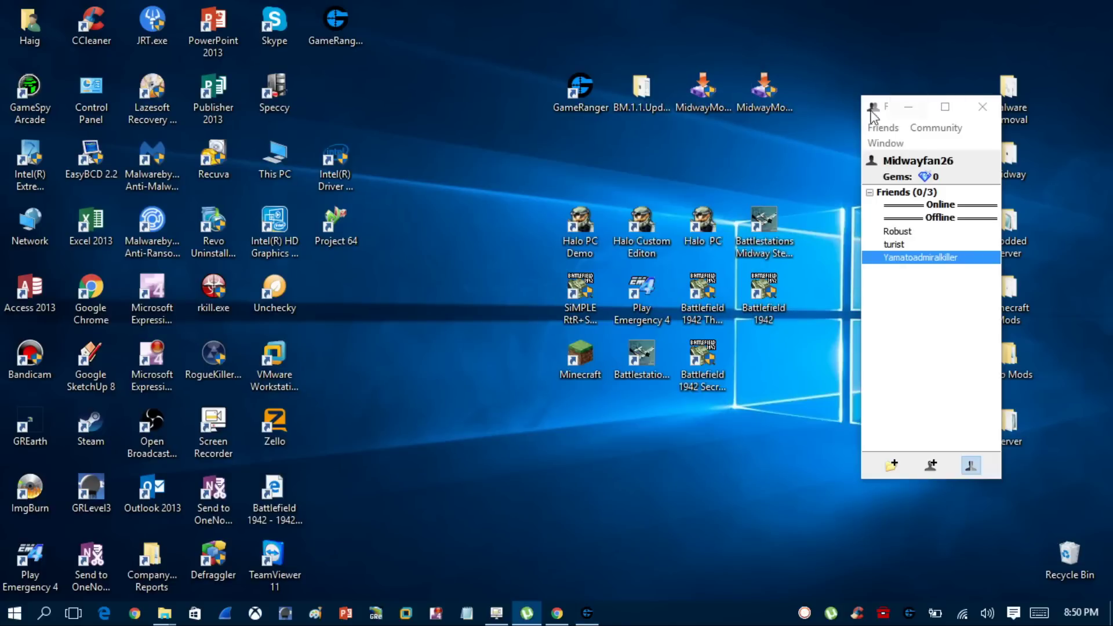
left_click_drag(904, 480, 873, 562)
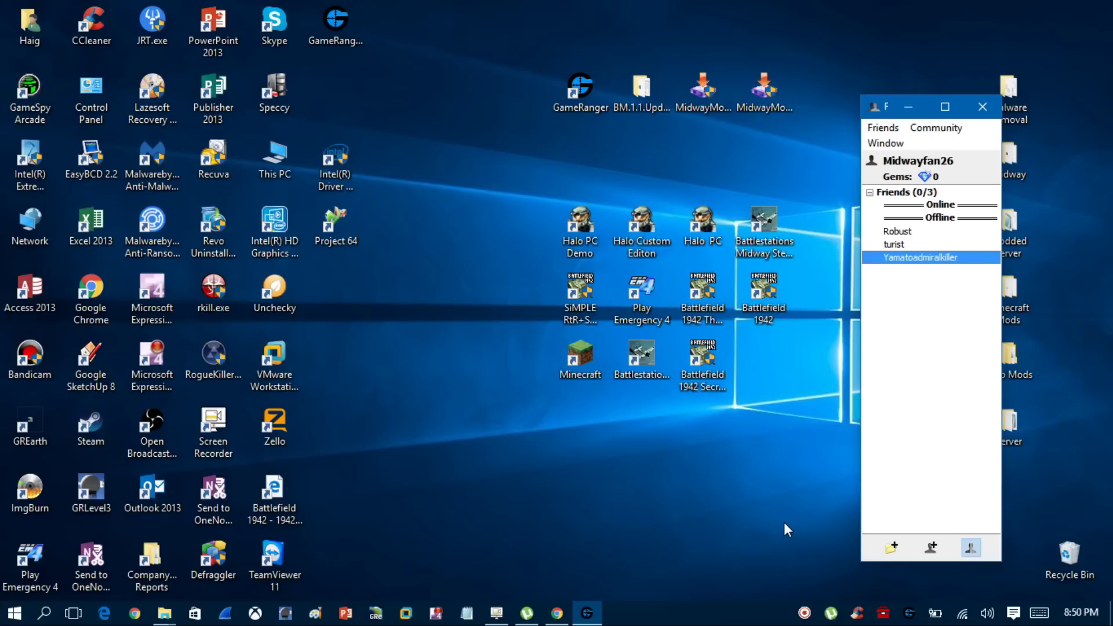
Step: Check the current date and time in the system calendar and close it
left_click(1081, 613)
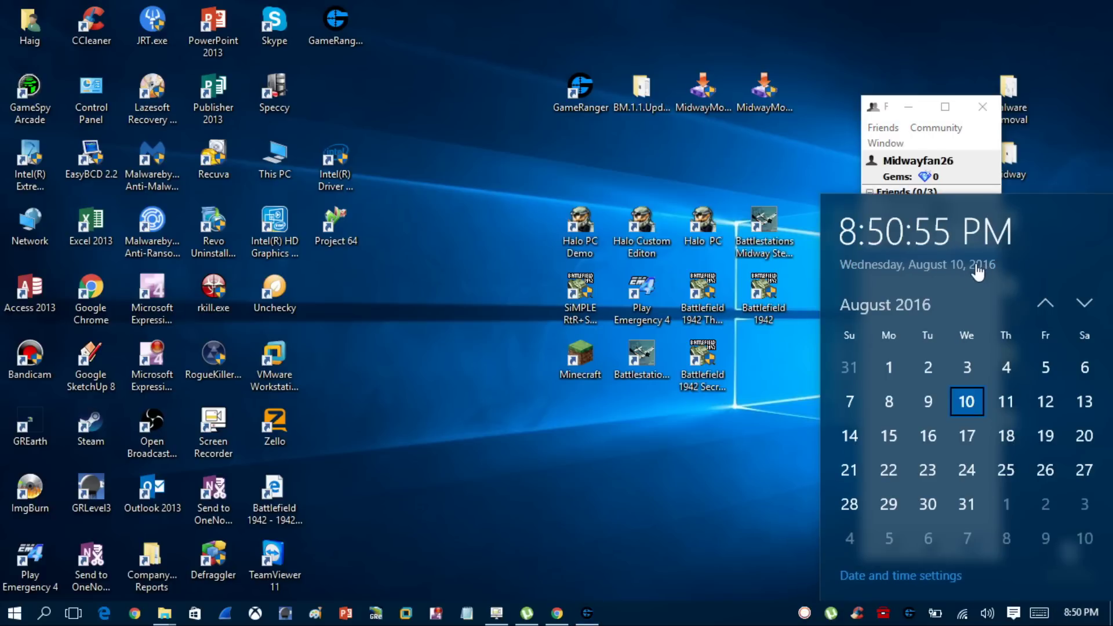
left_click(728, 420)
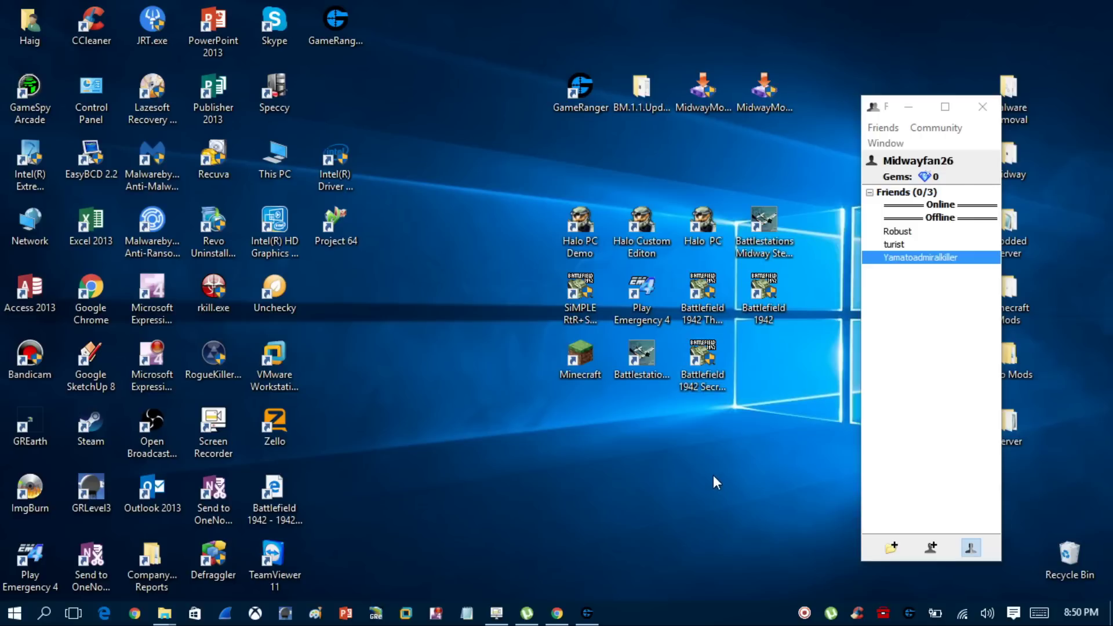
Step: Reopen the GameRanger main window and host another Battlestations: Midway room with the existing 8-player settings
double_click(581, 88)
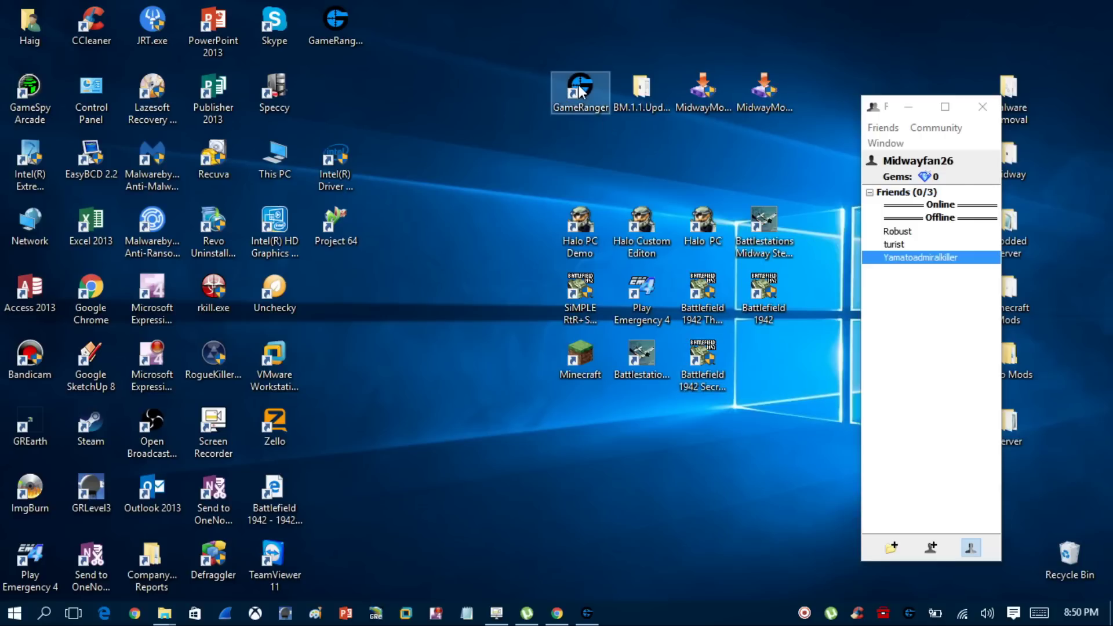
left_click(663, 159)
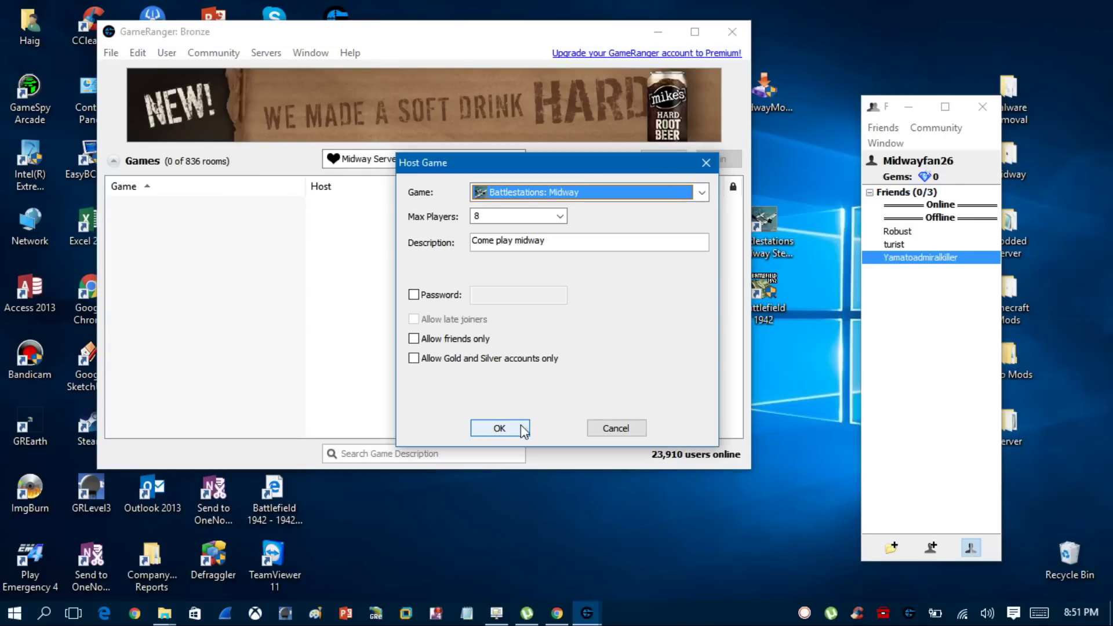
left_click(499, 429)
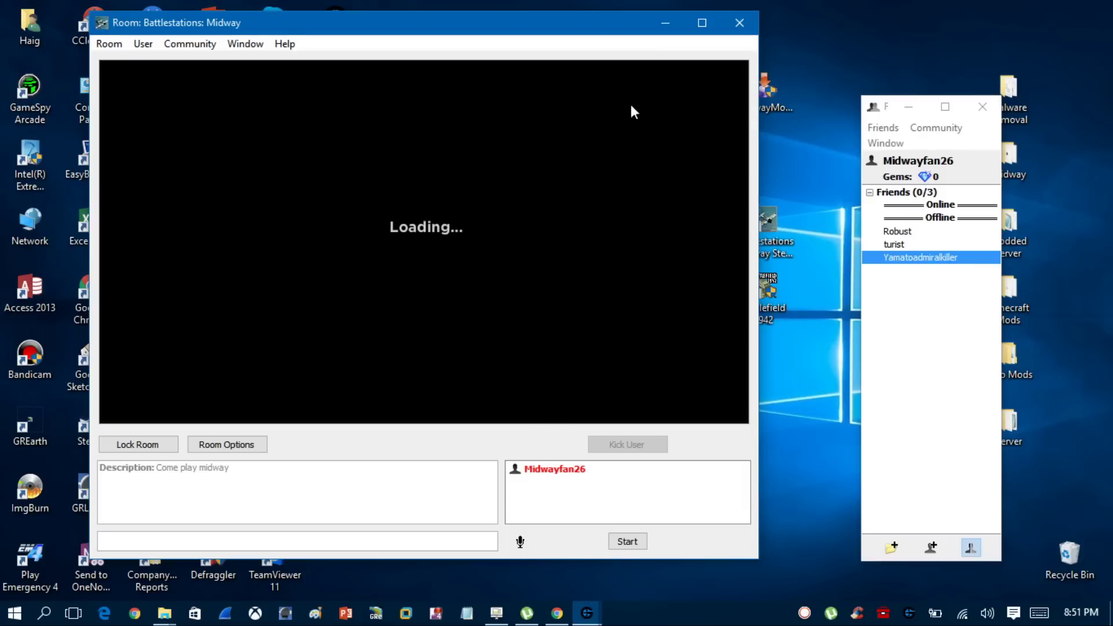
Step: Move the new room window off the game list to check its listing, and close the room
left_click_drag(600, 35, 808, 333)
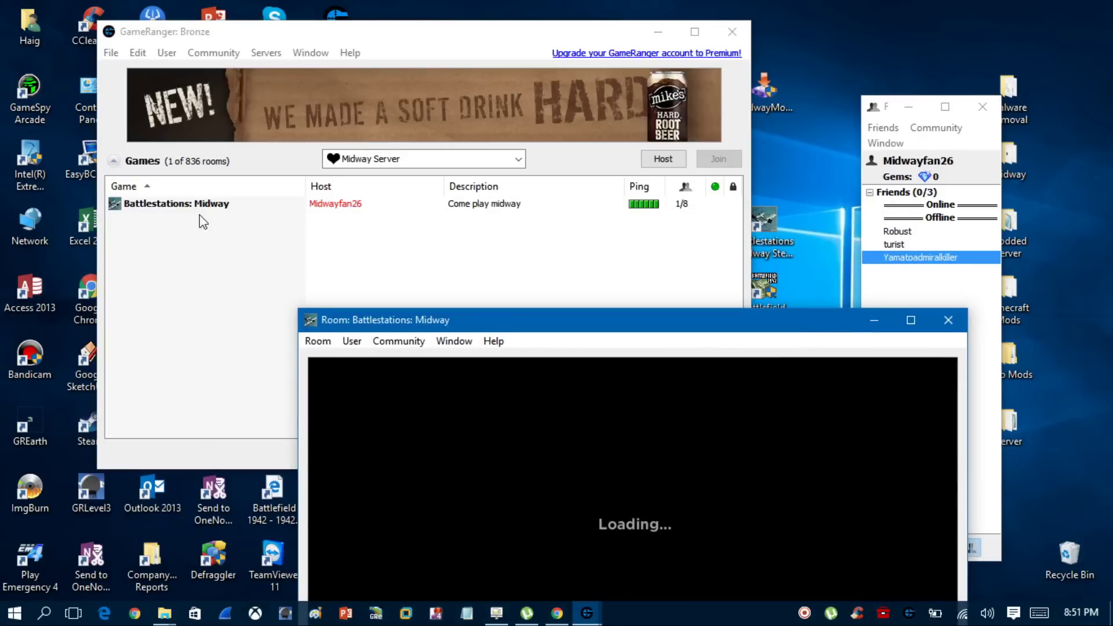
left_click(473, 273)
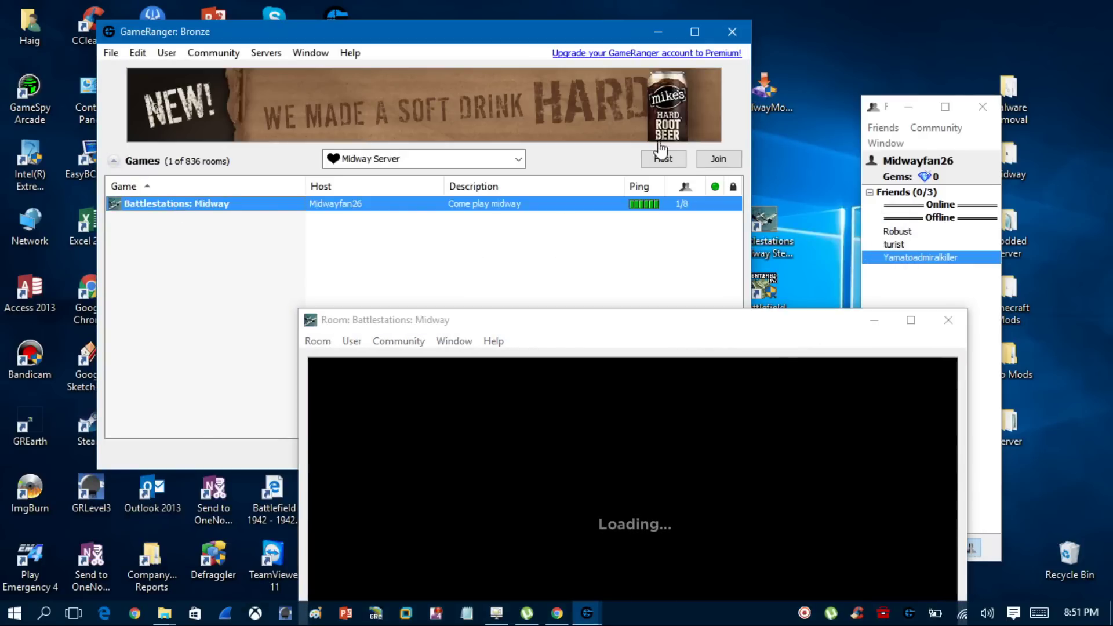
left_click(948, 320)
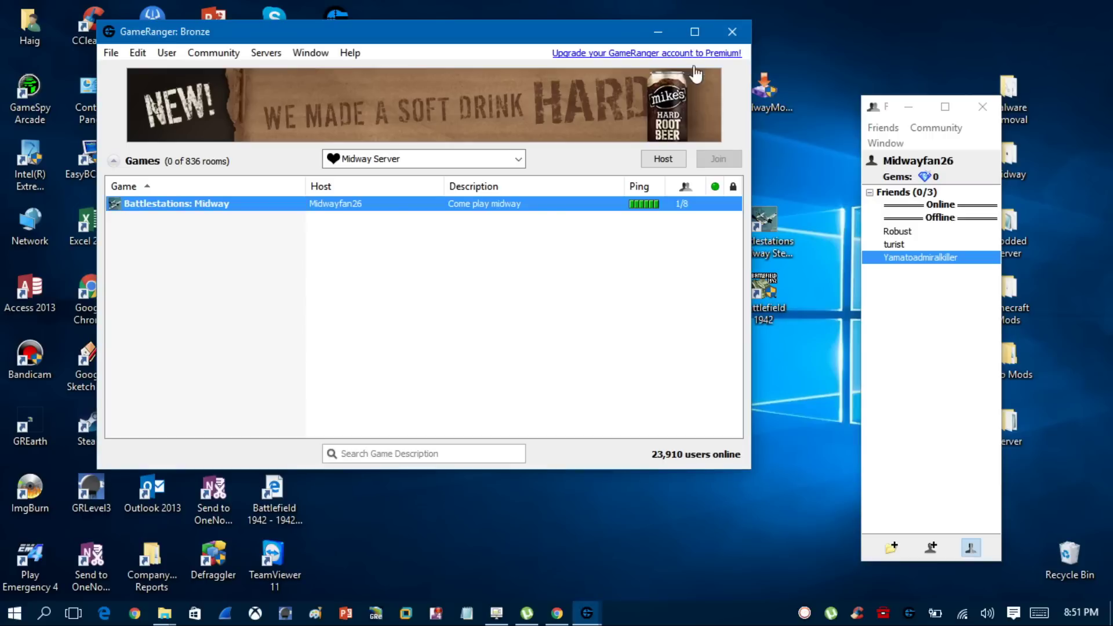